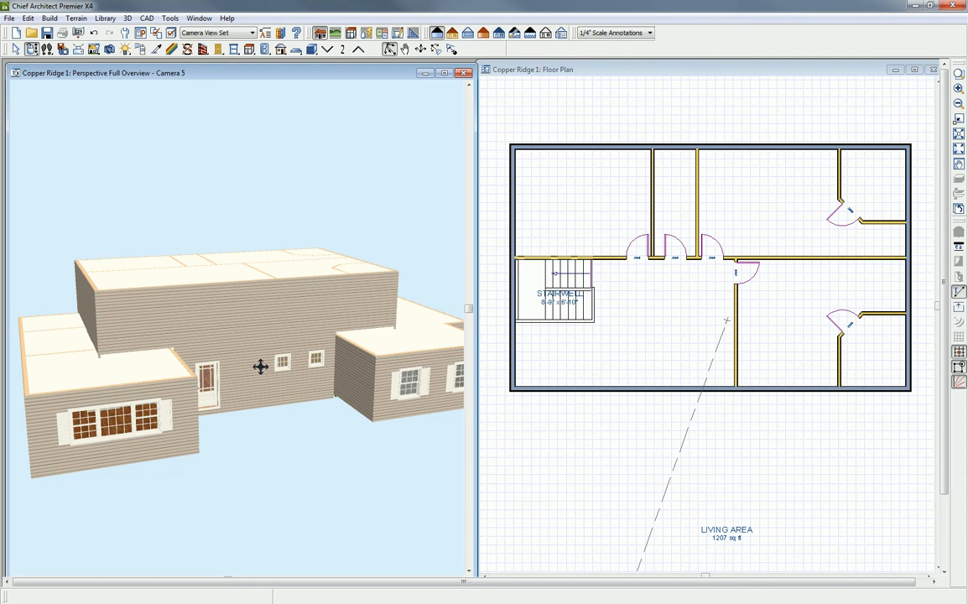
Step: Switch the floor plan to the first floor
left_click(697, 81)
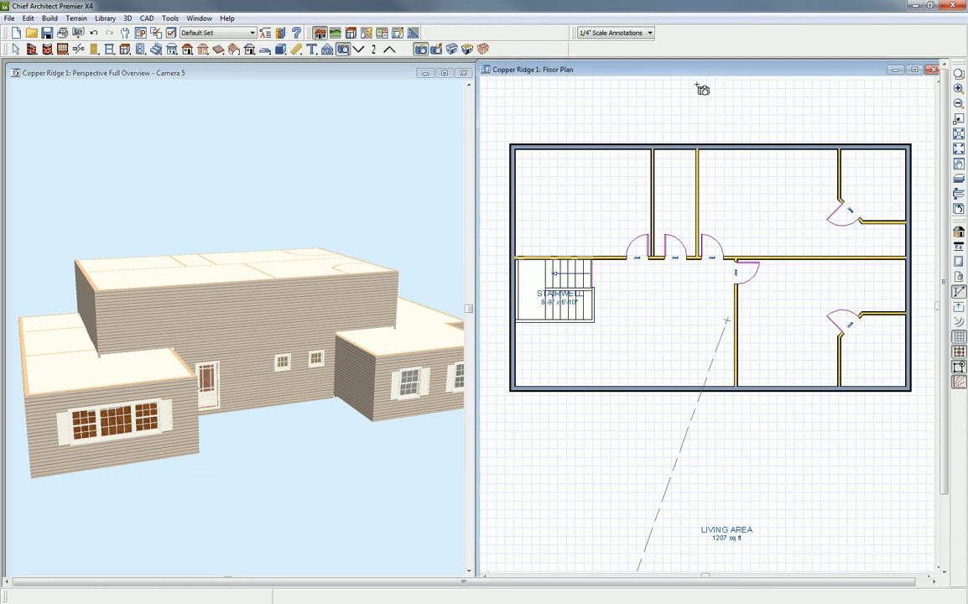
left_click(362, 51)
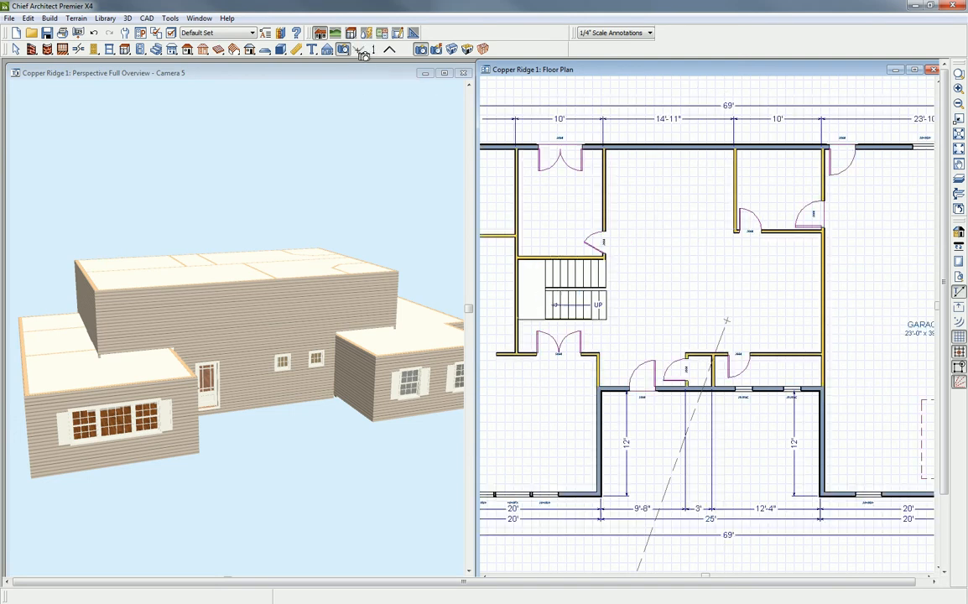
scroll(663, 206, "down", 1)
scroll(662, 210, "down", 2)
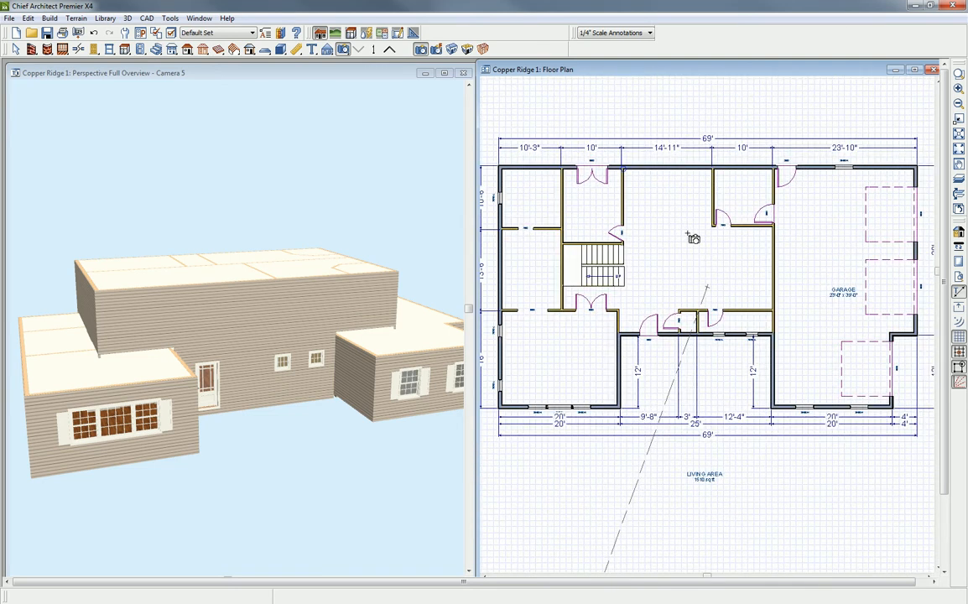
Step: Open the Build Roof settings and turn on Auto Rebuild Roofs
left_click(188, 50)
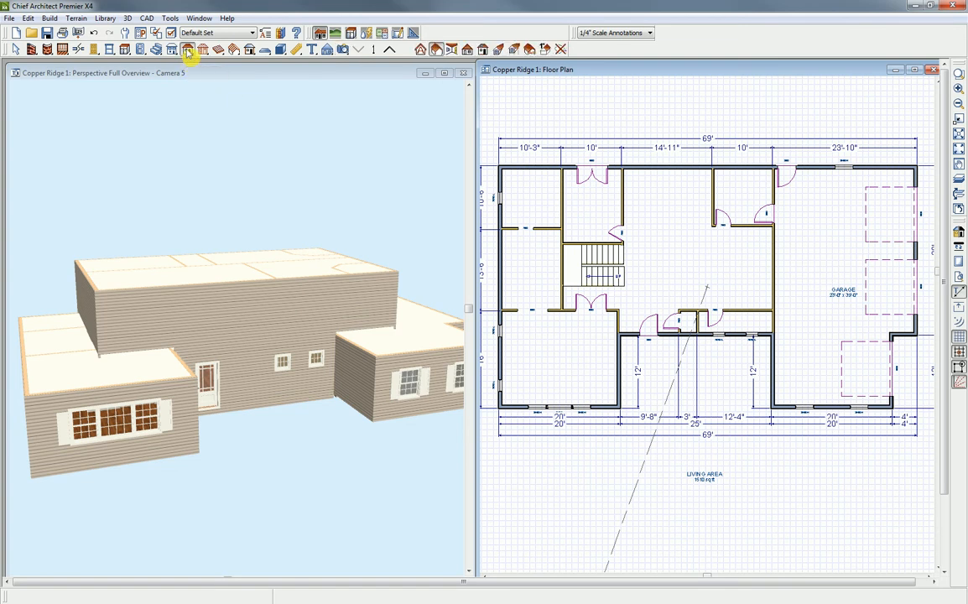
left_click(188, 50)
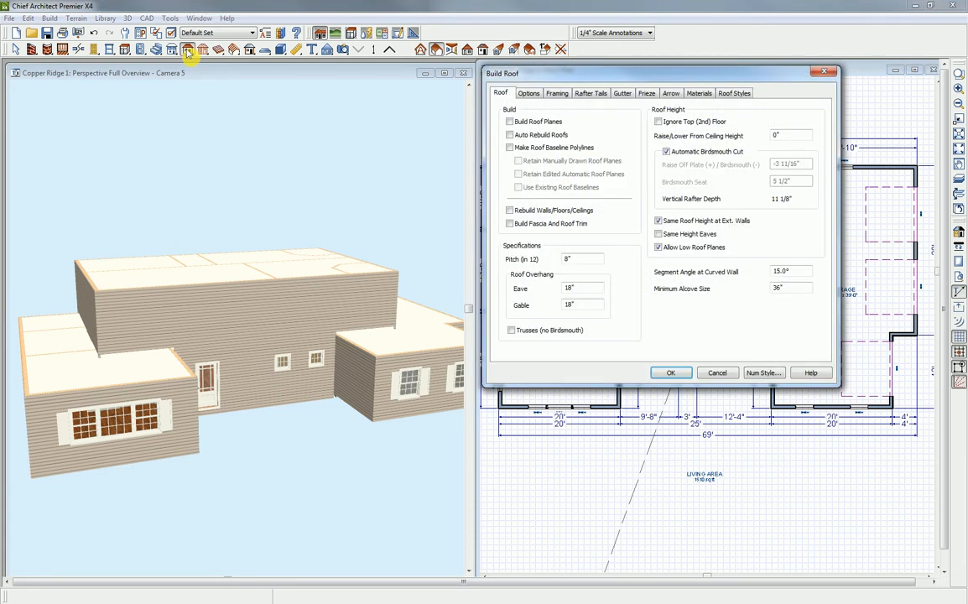
left_click_drag(562, 75, 518, 98)
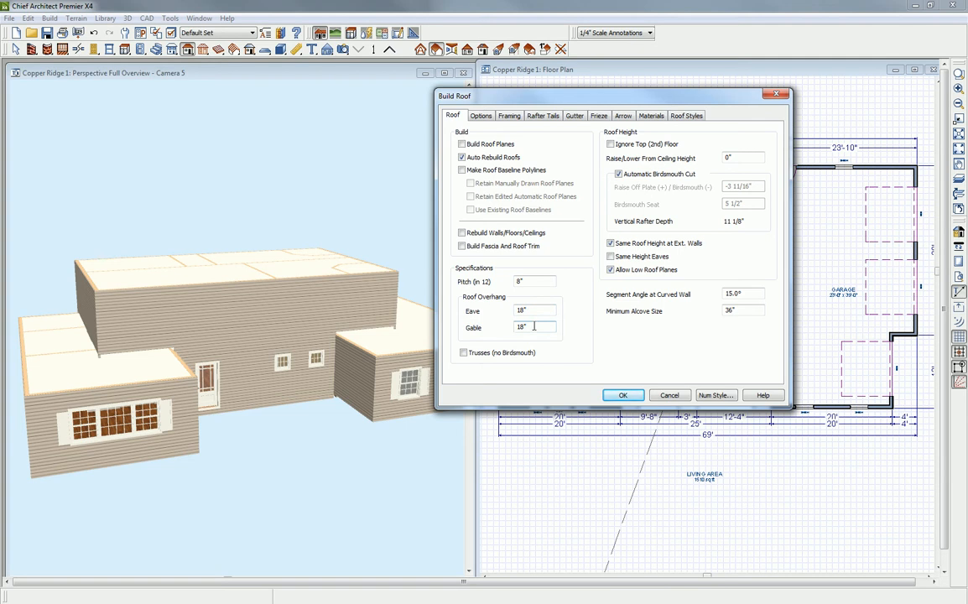
Step: Review the roof's options, framing, rafter tail, gutter, frieze and style settings, and accept them to build the roof
left_click(481, 118)
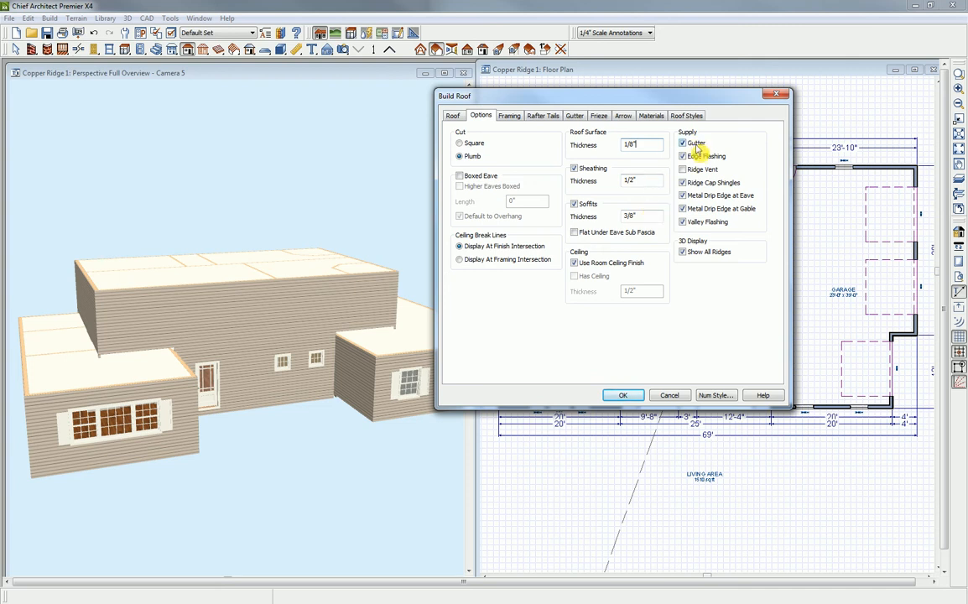
left_click(509, 117)
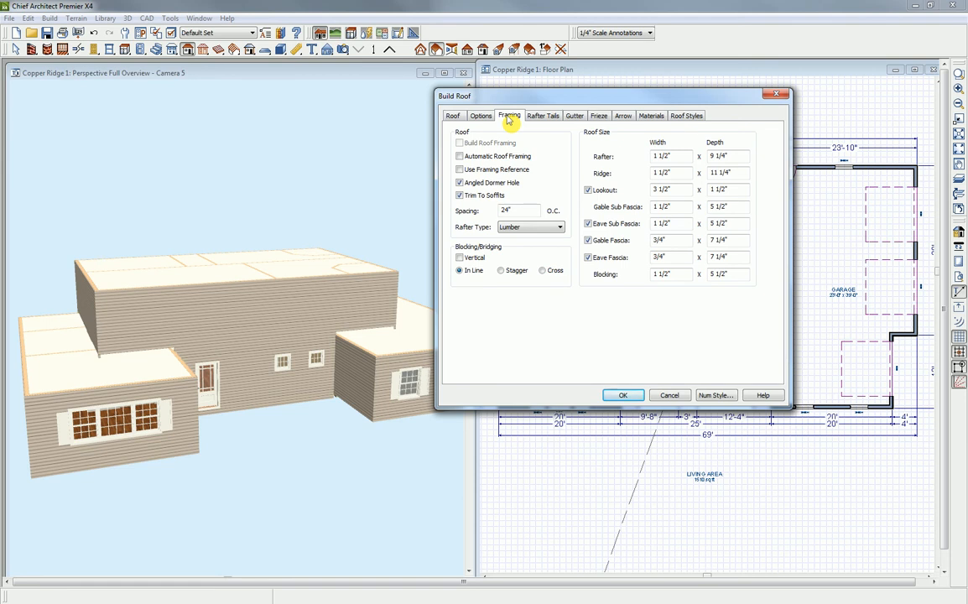
left_click(543, 117)
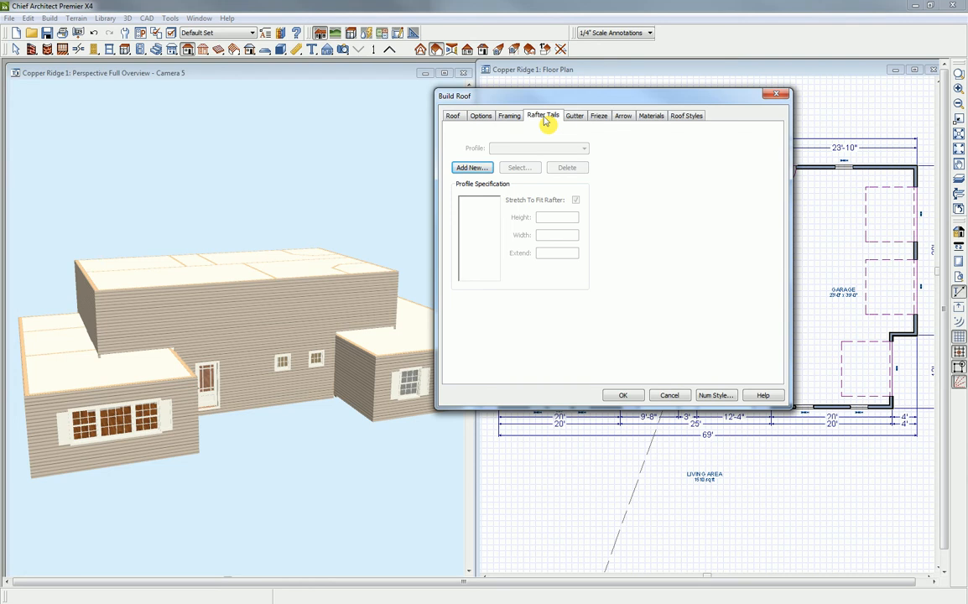
left_click(574, 117)
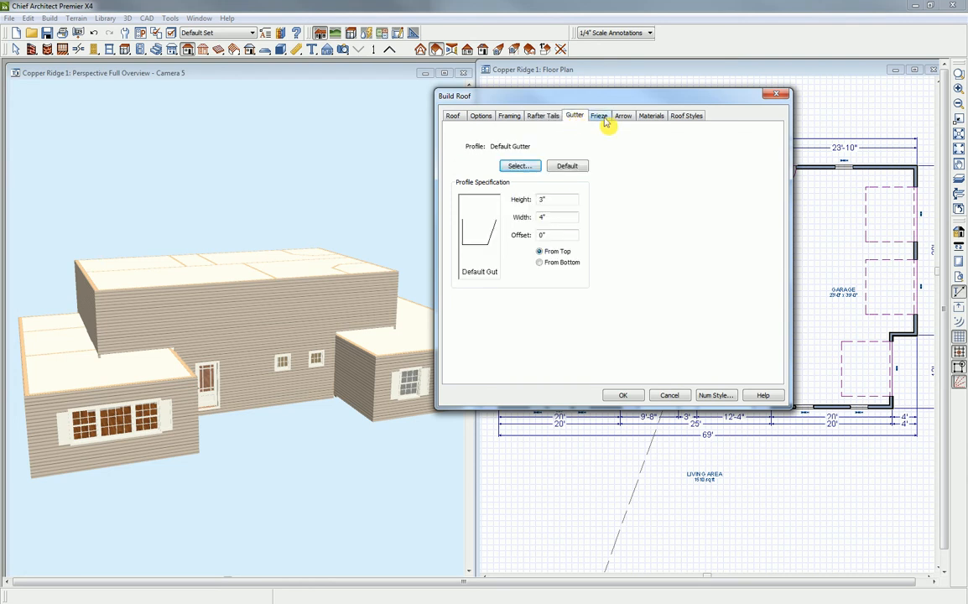
left_click(601, 121)
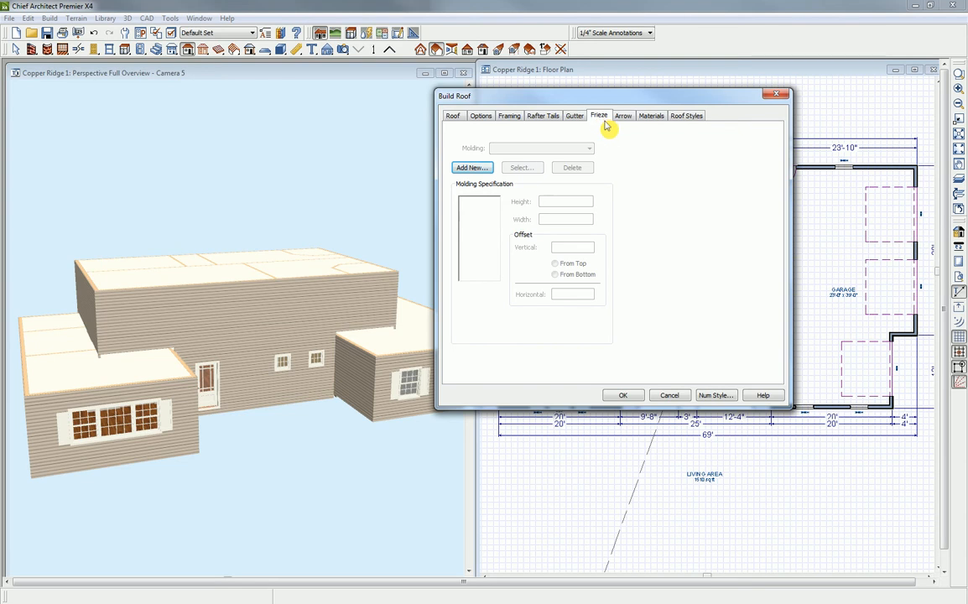
left_click(693, 118)
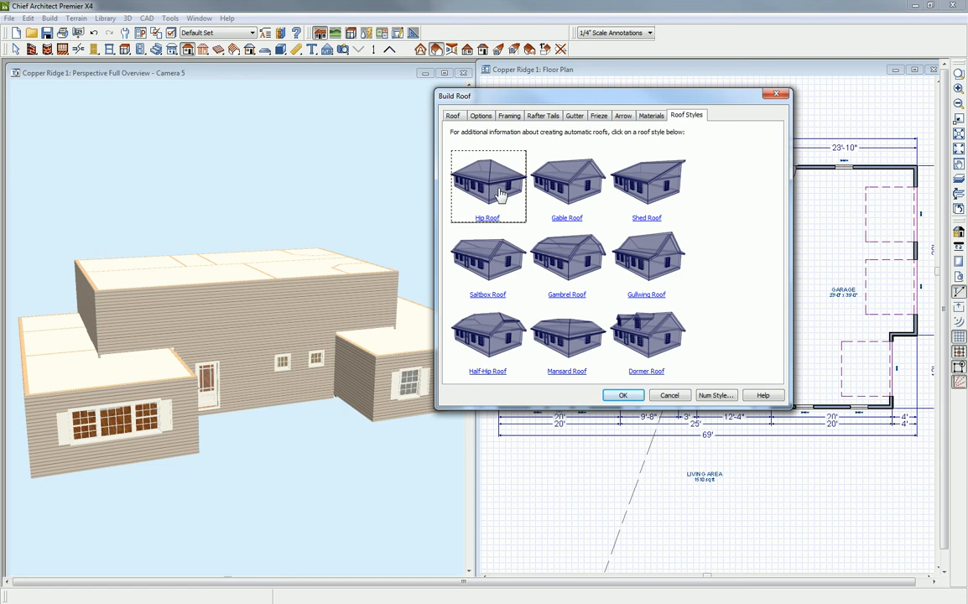
left_click(624, 397)
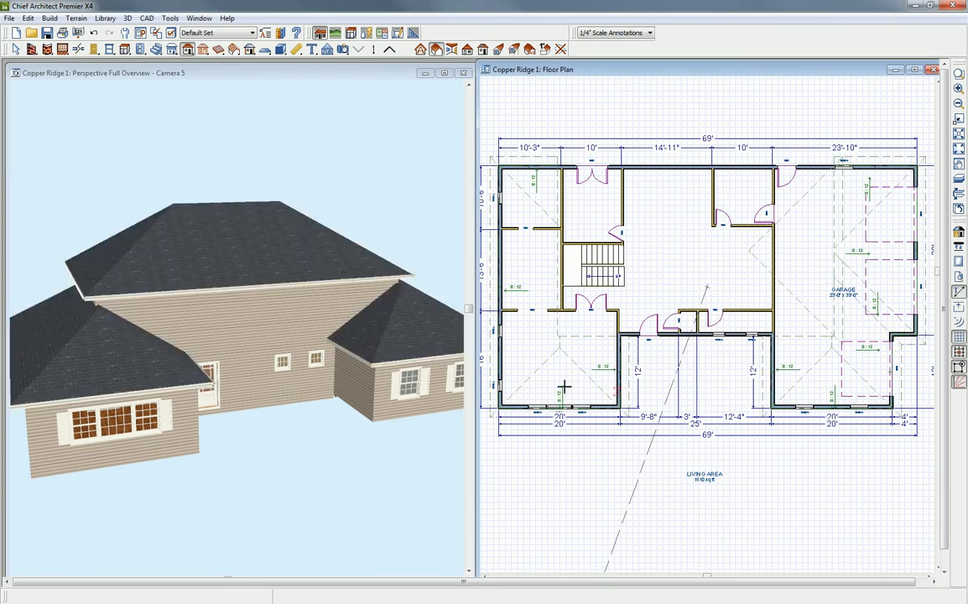
Step: Examine the roof in the 3D overview and compare it with the reference photo of the house
left_click(201, 73)
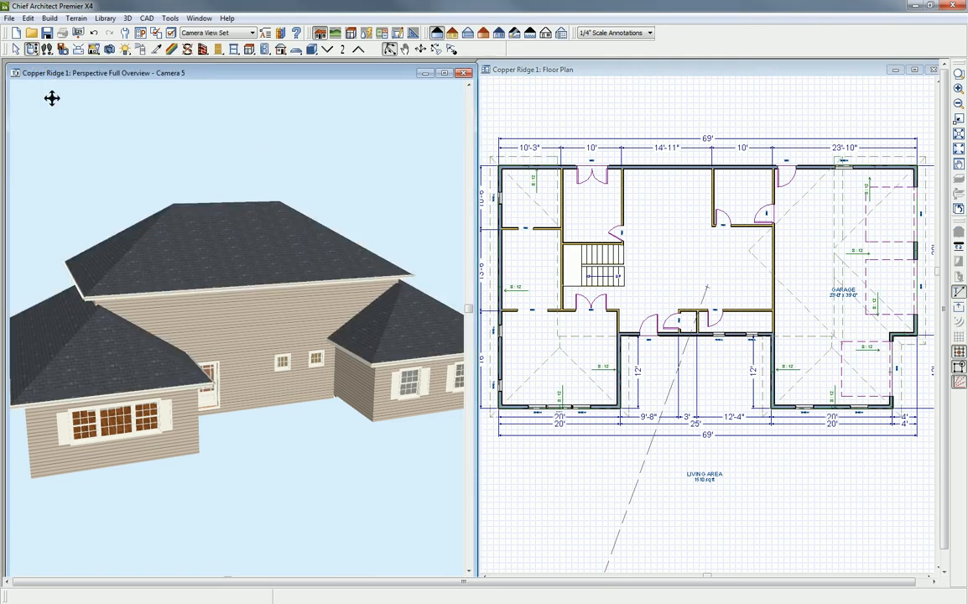
left_click_drag(210, 324, 229, 352)
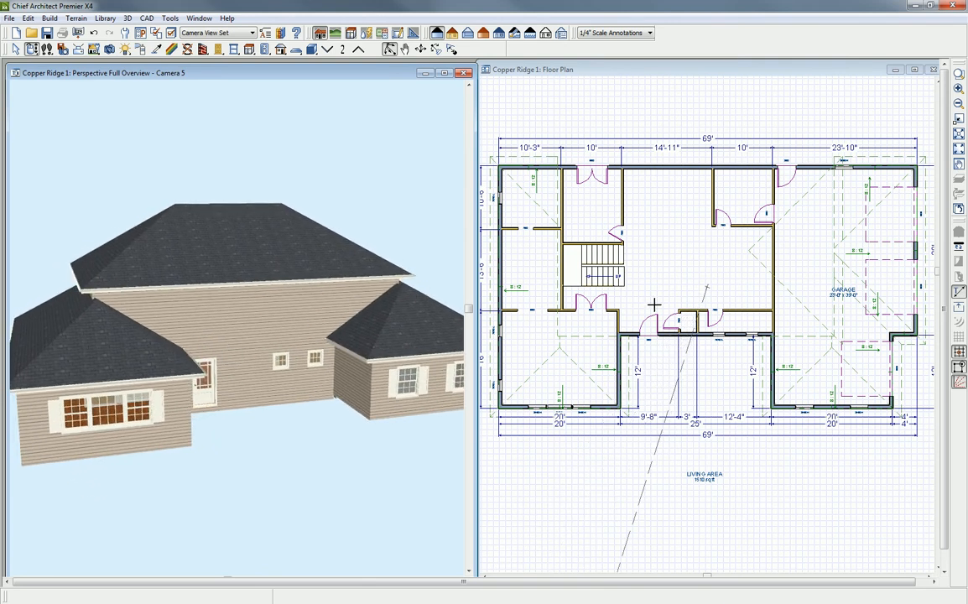
left_click_drag(967, 76, 771, 124)
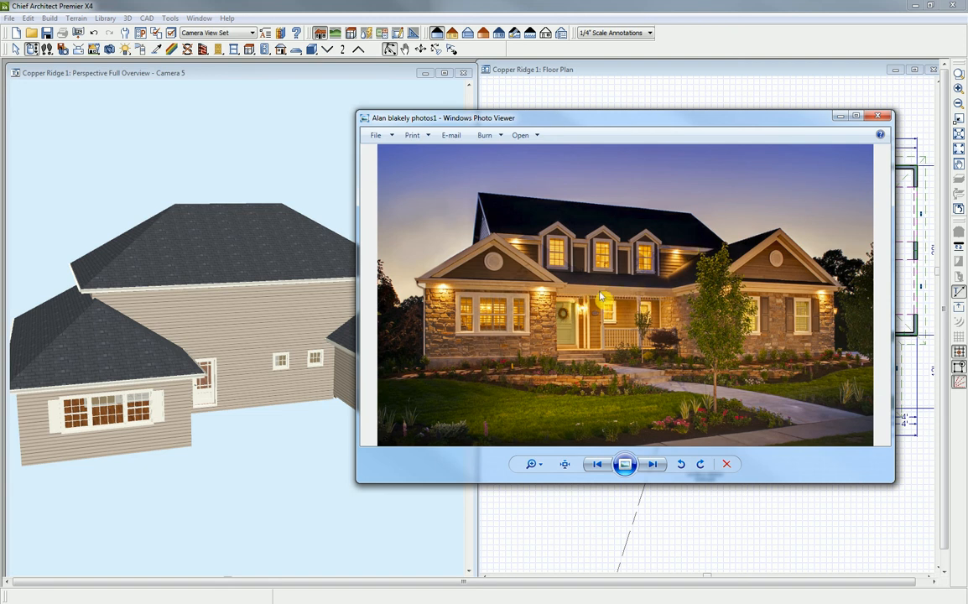
left_click_drag(557, 123, 967, 92)
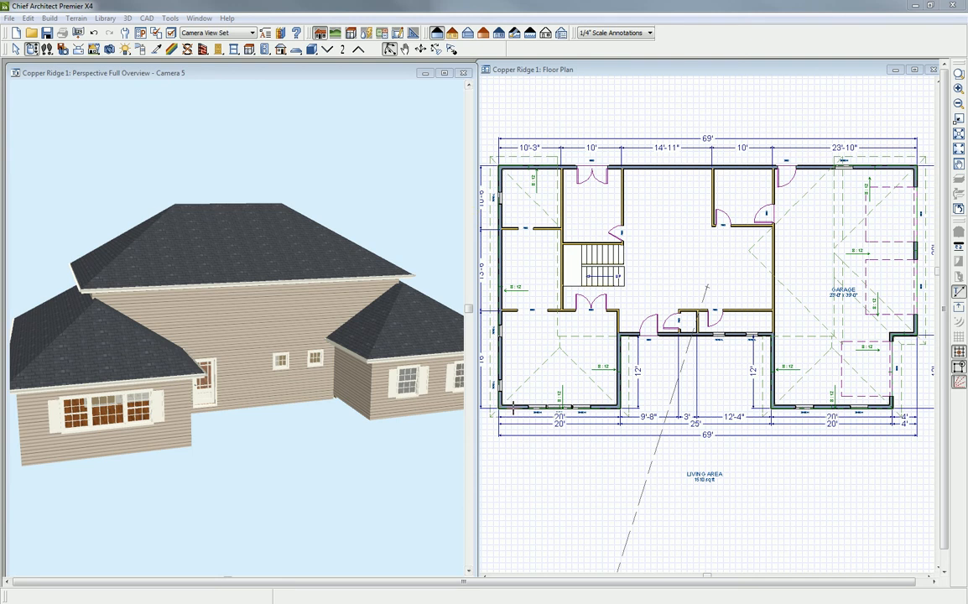
Step: Change the front exterior walls of the two projecting wings to gable walls on the first floor
left_click(533, 70)
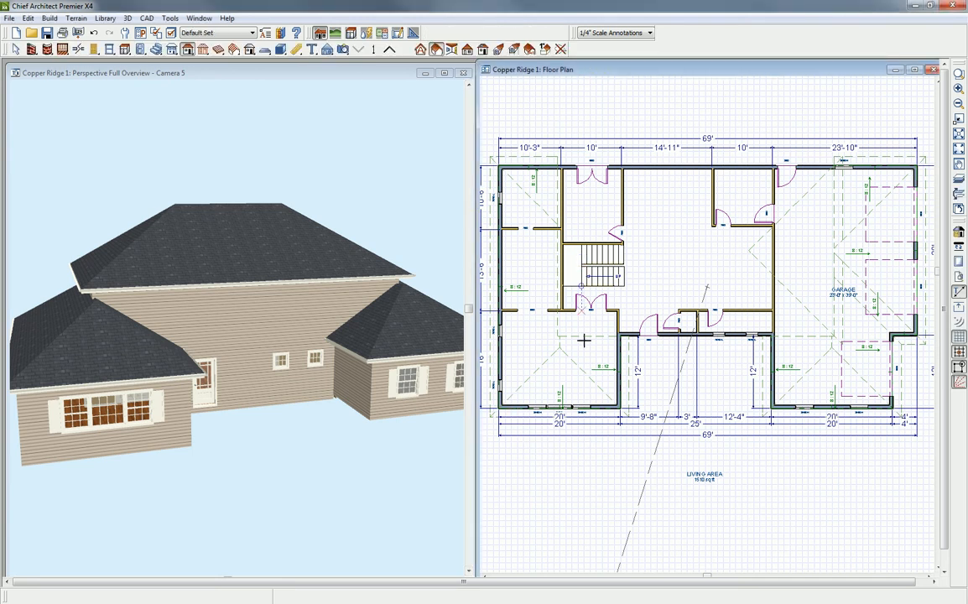
left_click(517, 408)
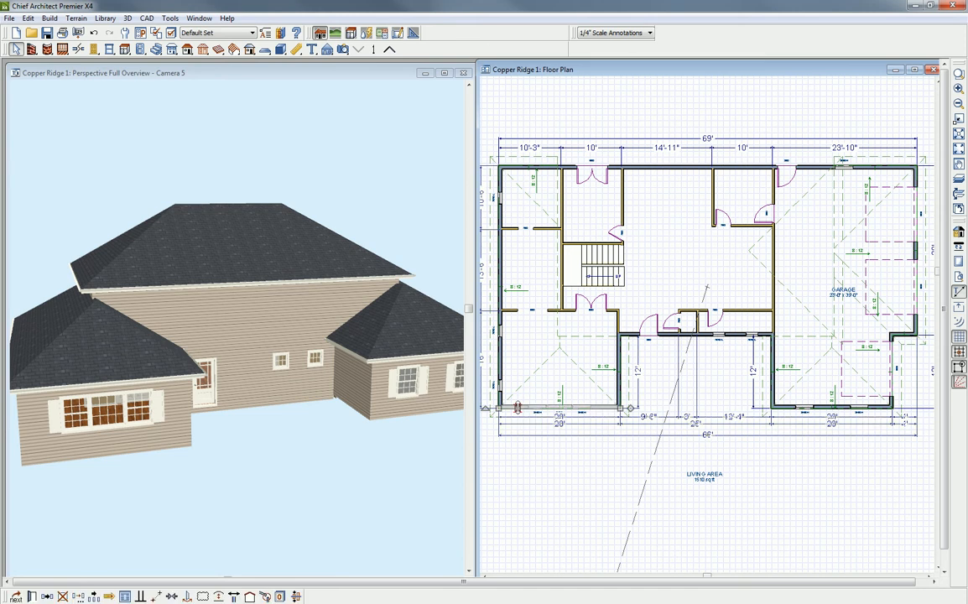
left_click(793, 417)
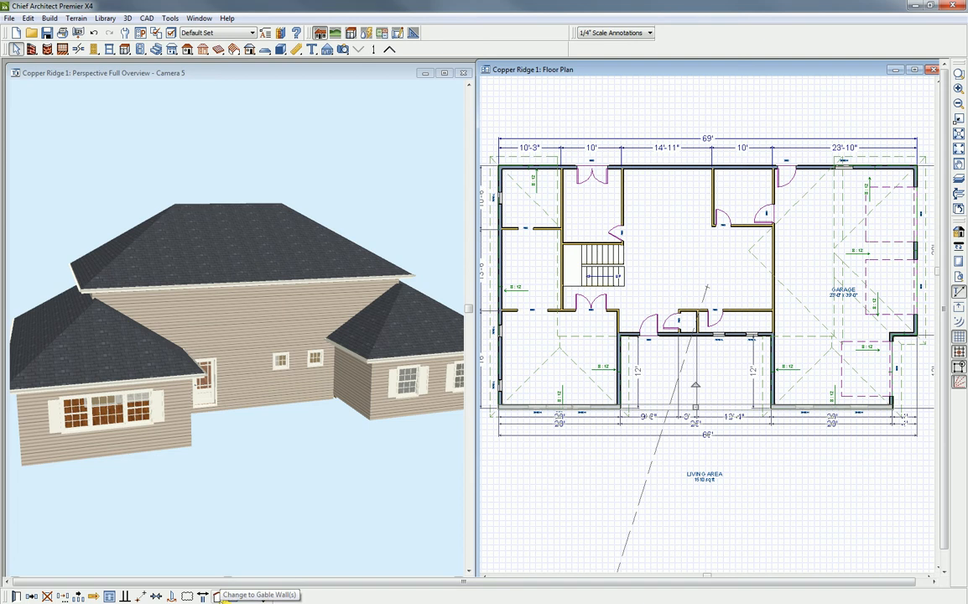
left_click(217, 597)
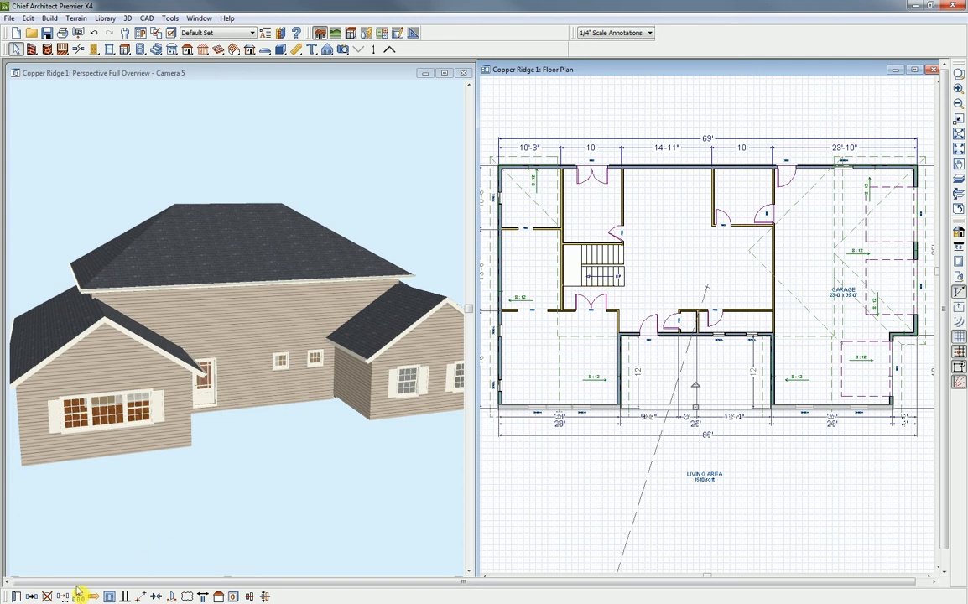
Step: Give the two front gable walls an Auto Roof Return of the Full type
left_click(16, 597)
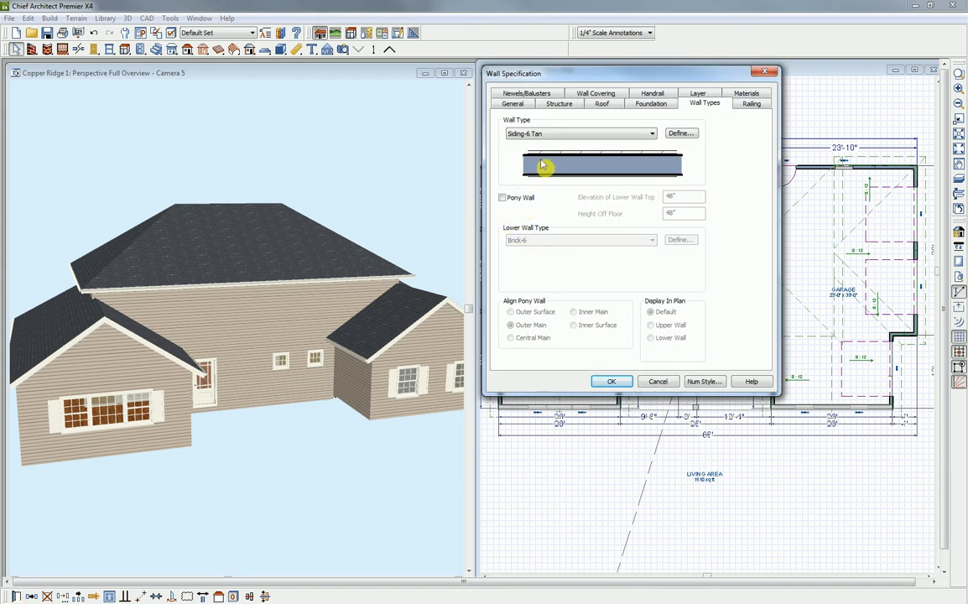
left_click(600, 104)
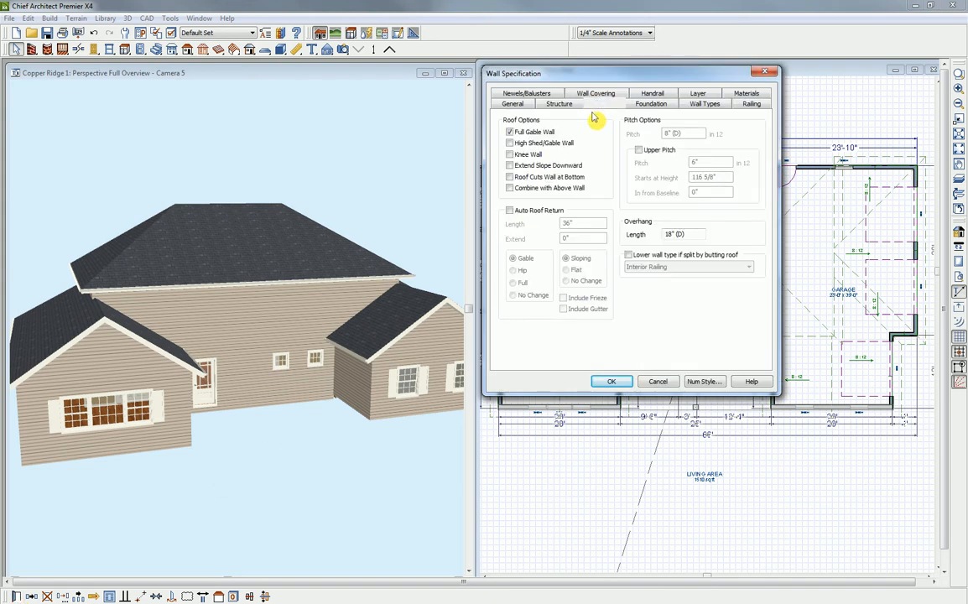
left_click(510, 211)
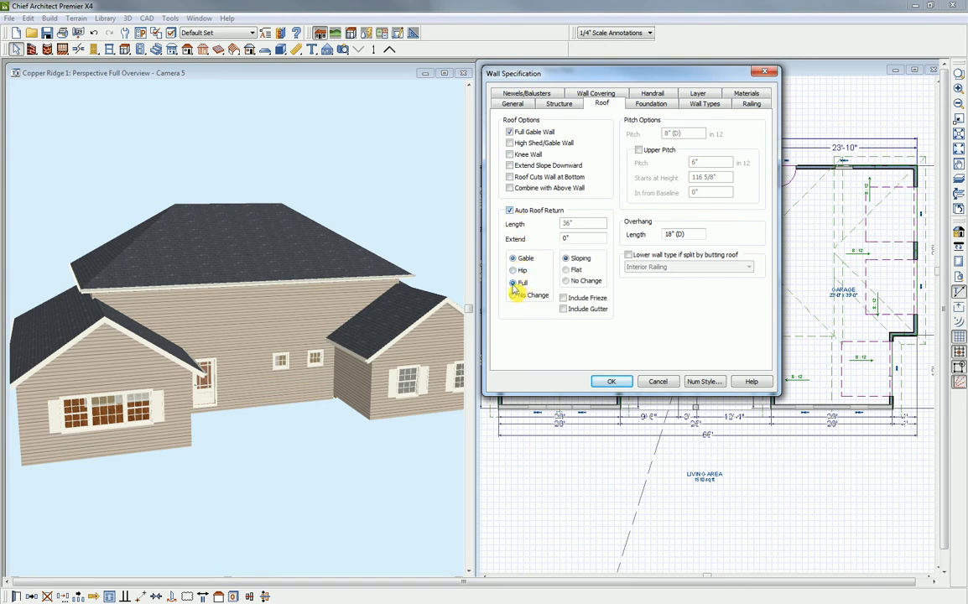
left_click(613, 383)
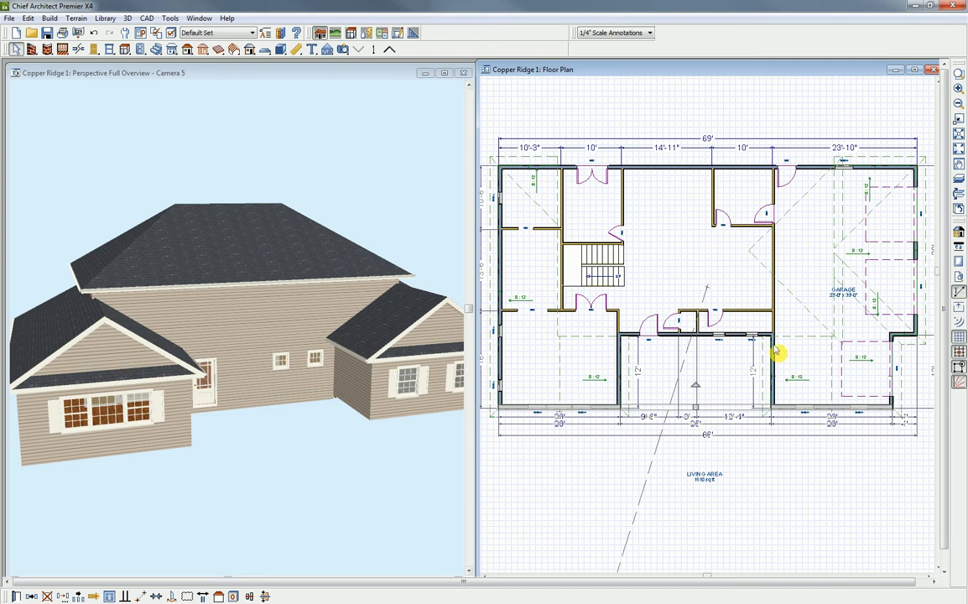
Step: Break the long exterior side wall opposite the garage where the interior wall of the front room meets it
left_click(501, 292)
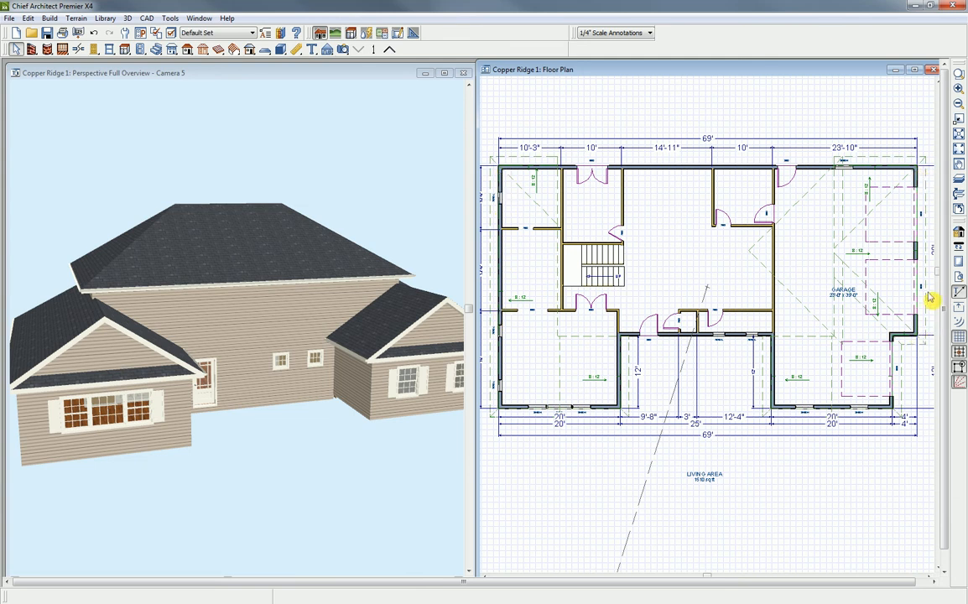
left_click(504, 300)
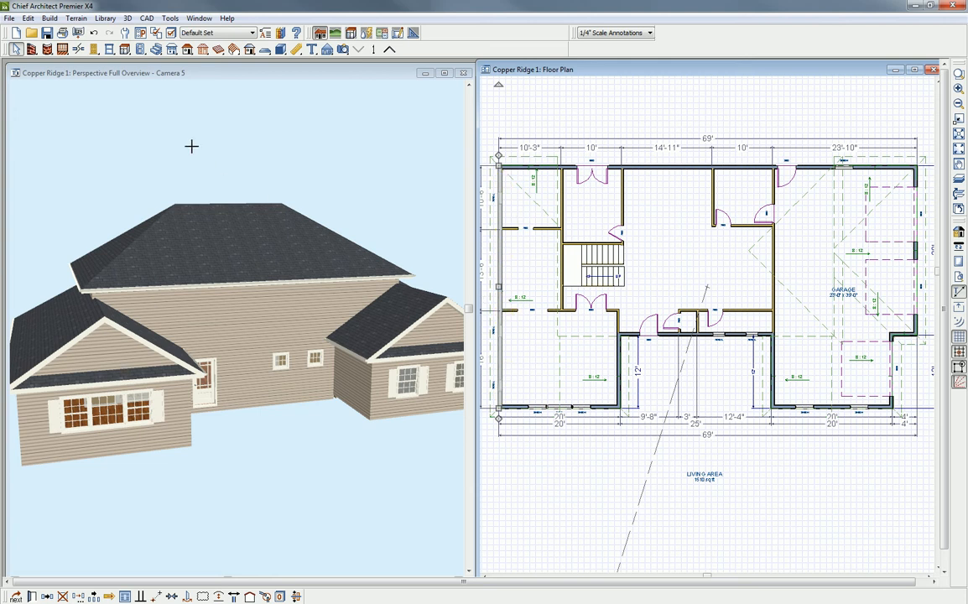
left_click(78, 50)
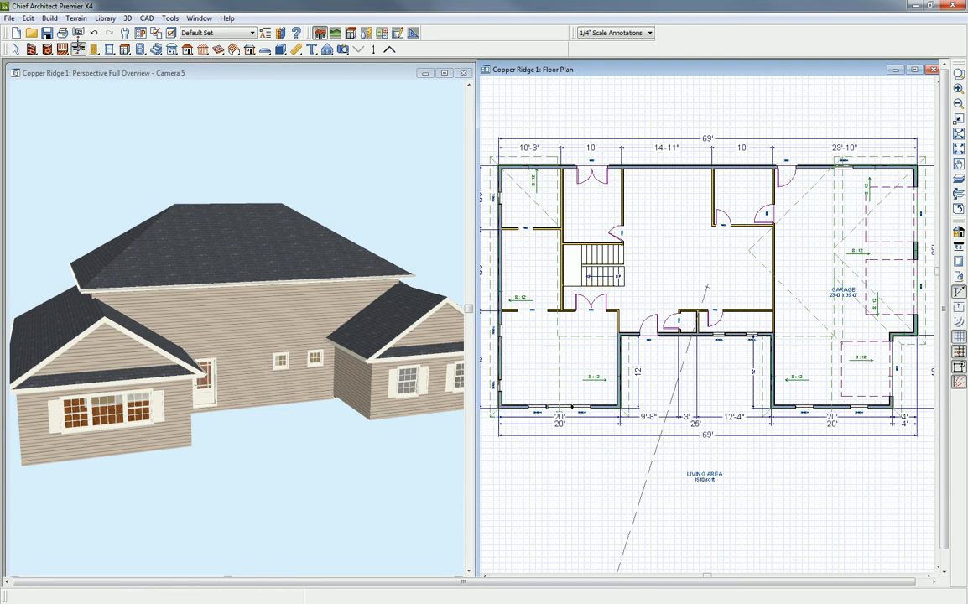
left_click(501, 310)
key("space")
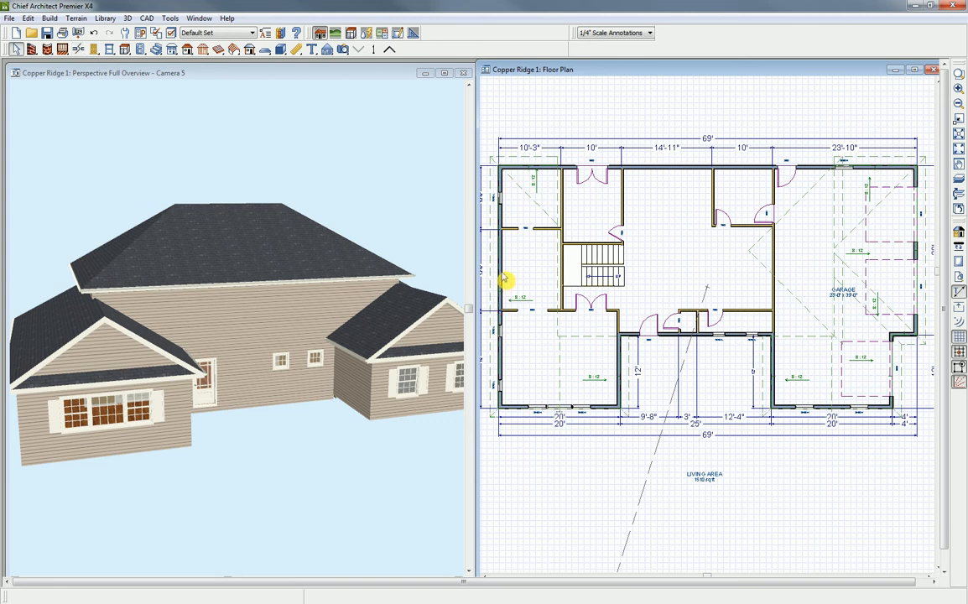
Step: Change the rear segment of the broken side wall and the garage's outer side wall to gable walls
left_click(503, 280)
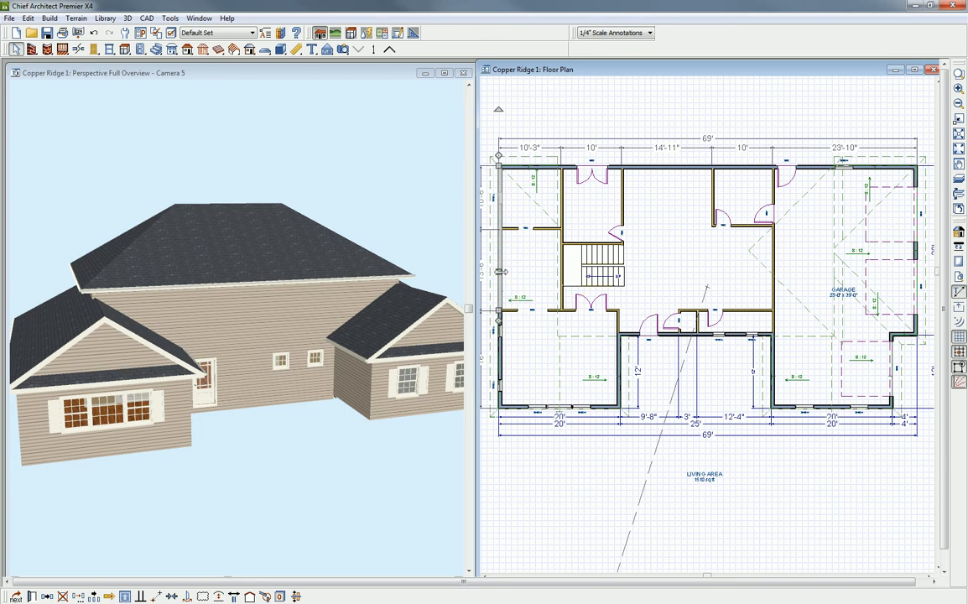
left_click(920, 261)
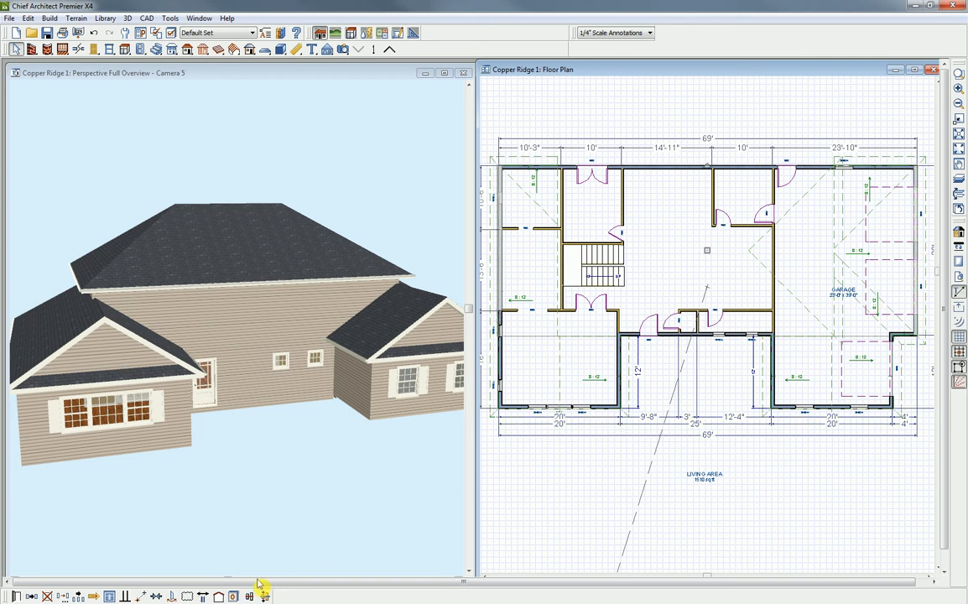
left_click(219, 597)
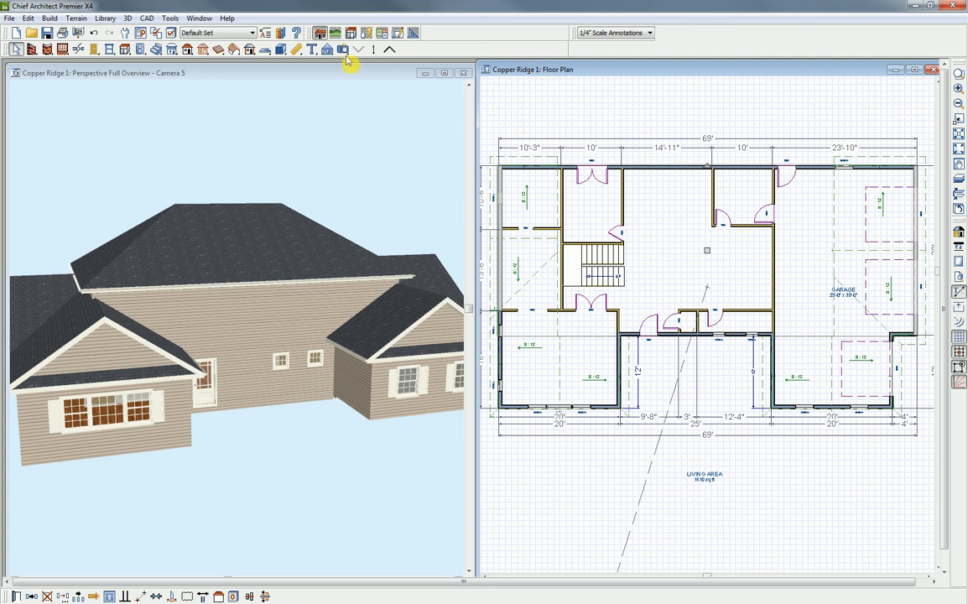
Step: Change both short end walls of the second floor to gable walls
left_click(388, 52)
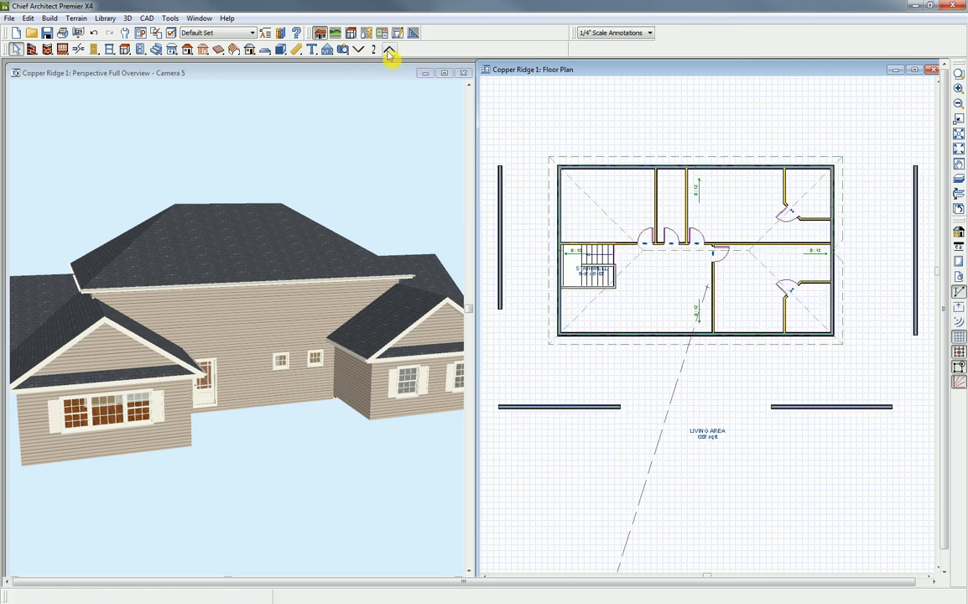
left_click(561, 233)
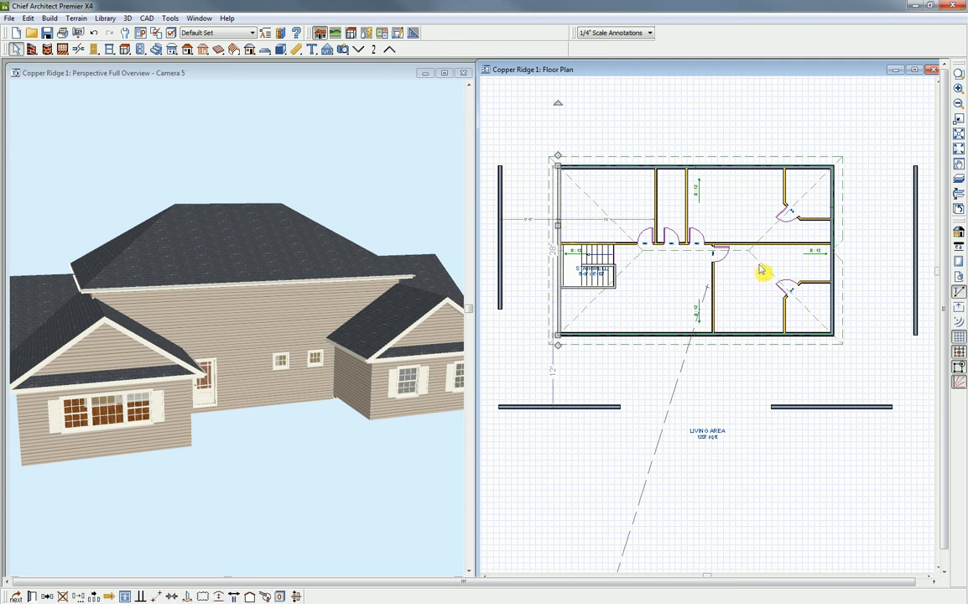
left_click(835, 247)
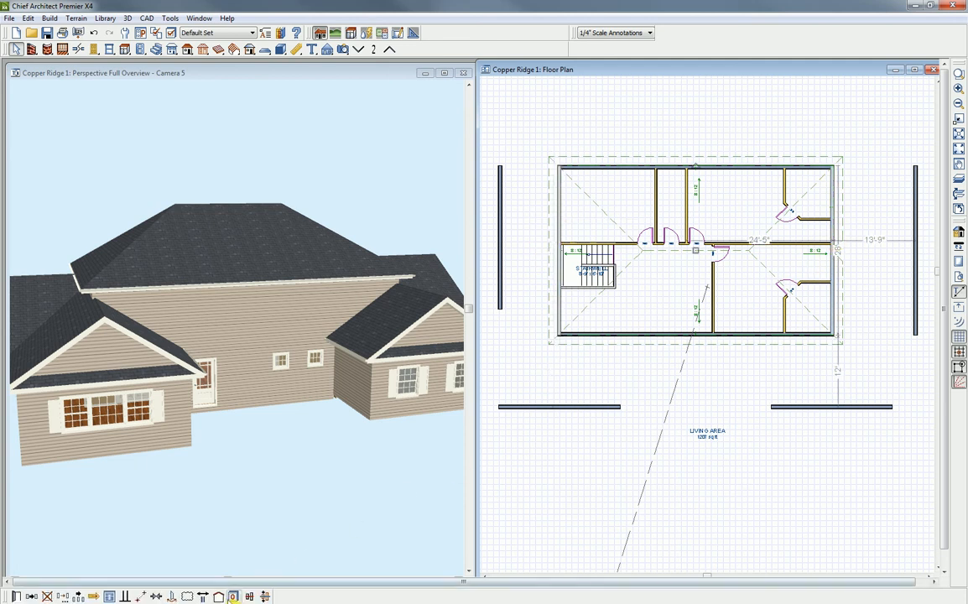
left_click(218, 596)
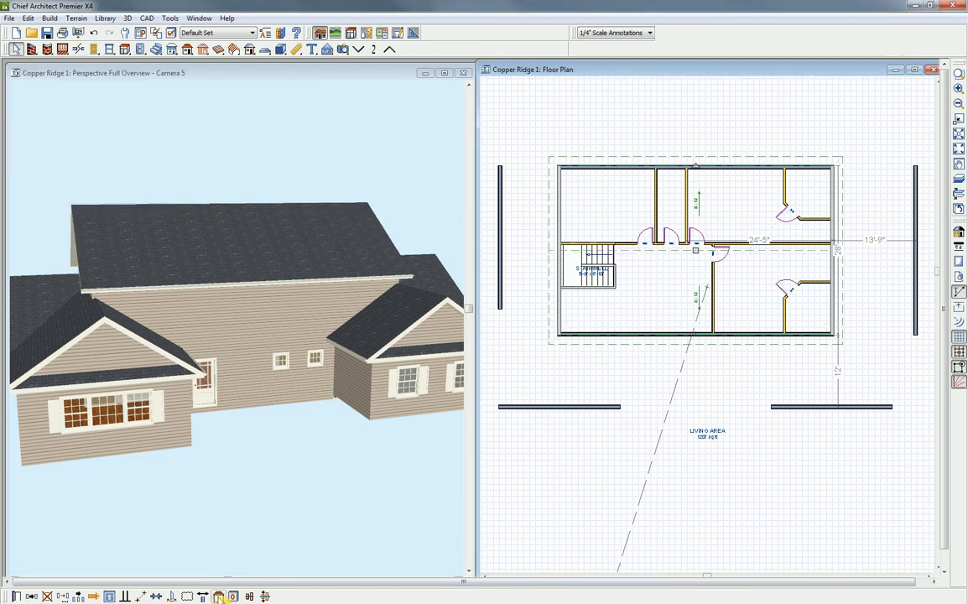
Step: Give the garage's outer gable wall on the first floor a sloping Auto Roof Return of the Gable type, 36" long
left_click(339, 82)
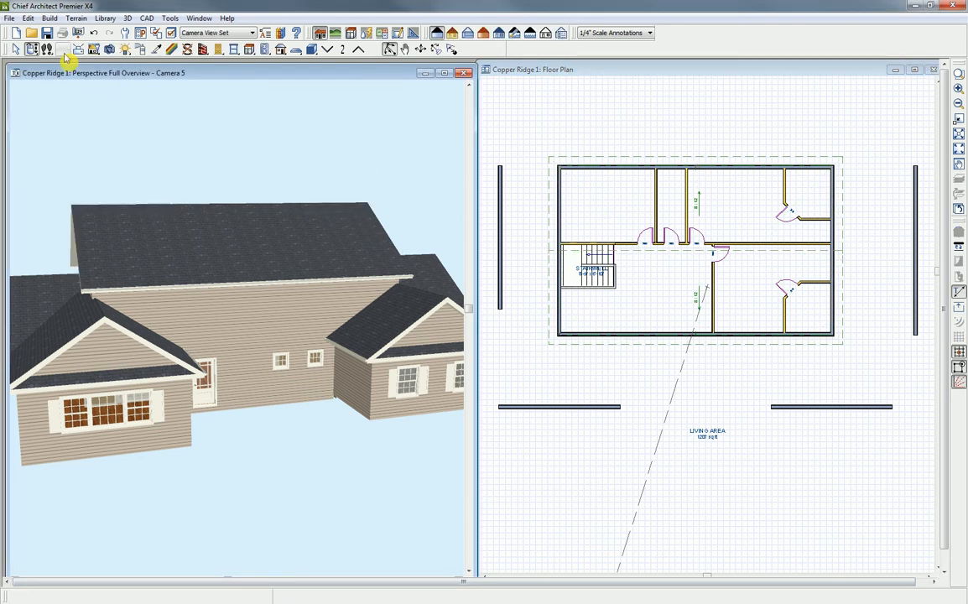
left_click_drag(384, 382, 210, 385)
middle_click_drag(300, 404, 213, 407)
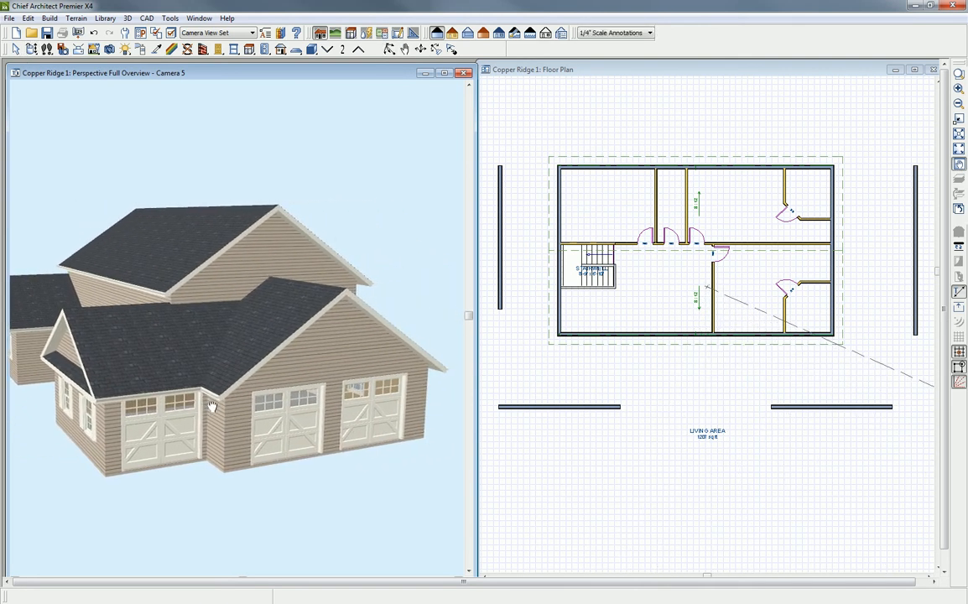
left_click_drag(238, 410, 229, 402)
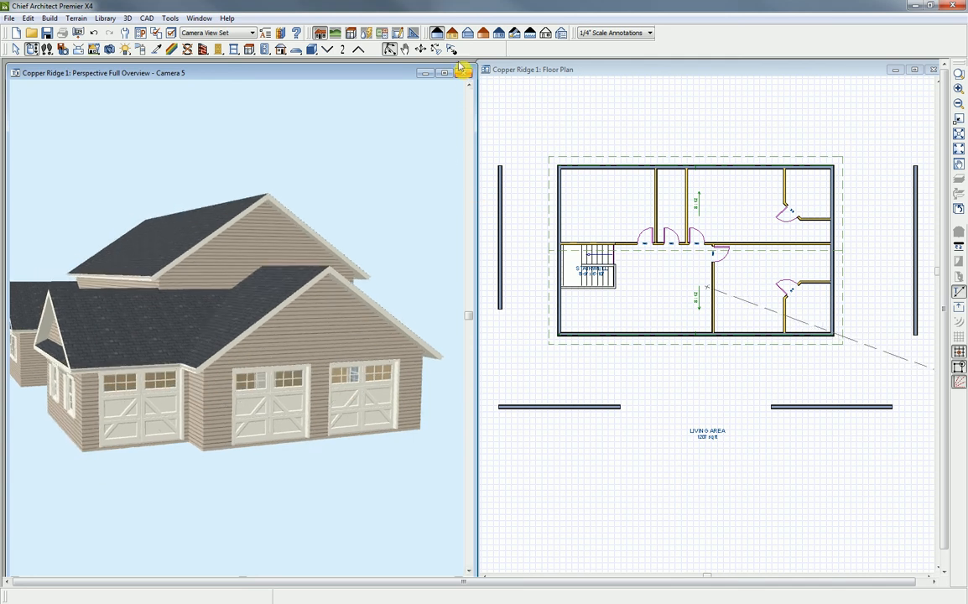
left_click(326, 49)
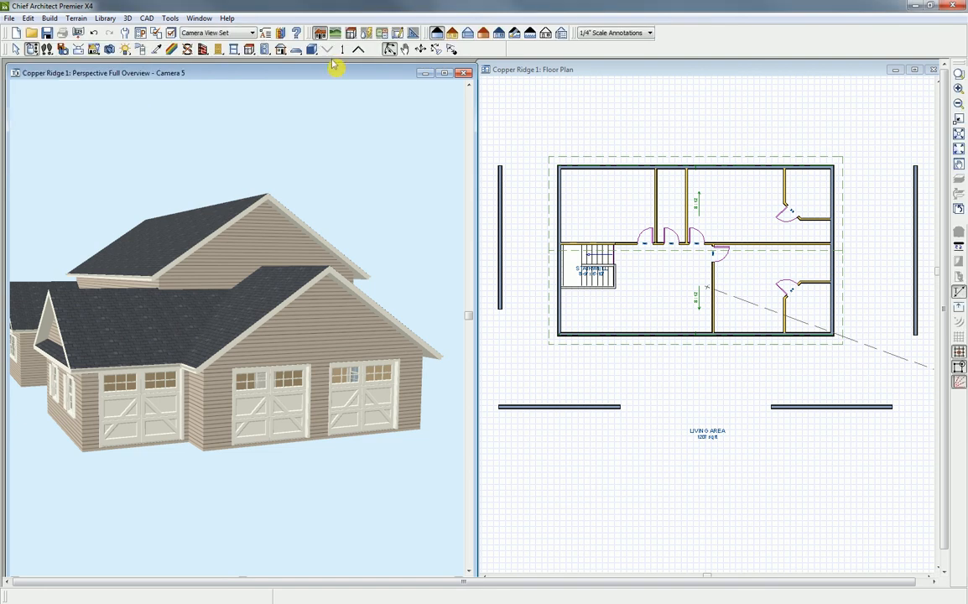
left_click(491, 73)
left_click(367, 52)
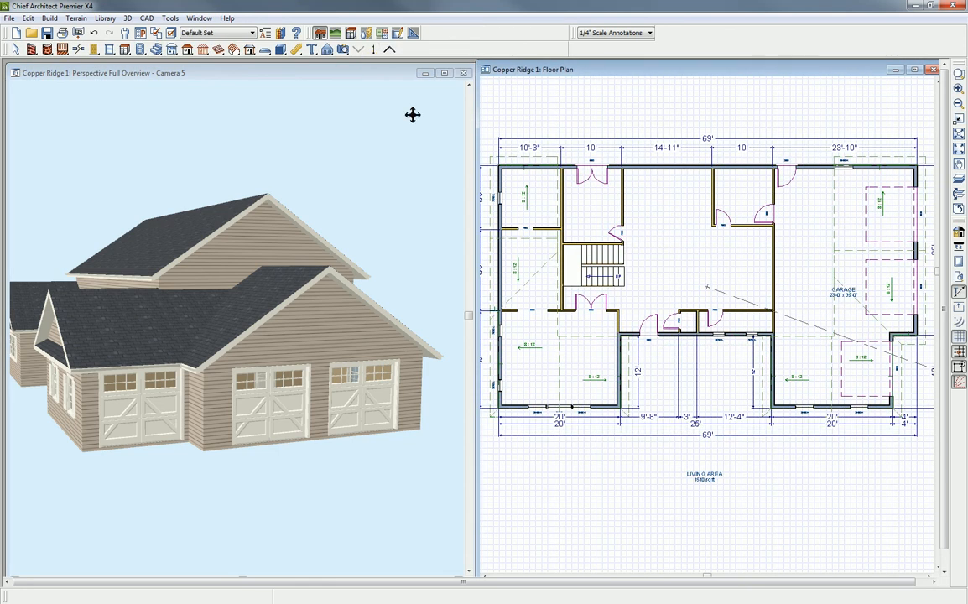
double_click(919, 258)
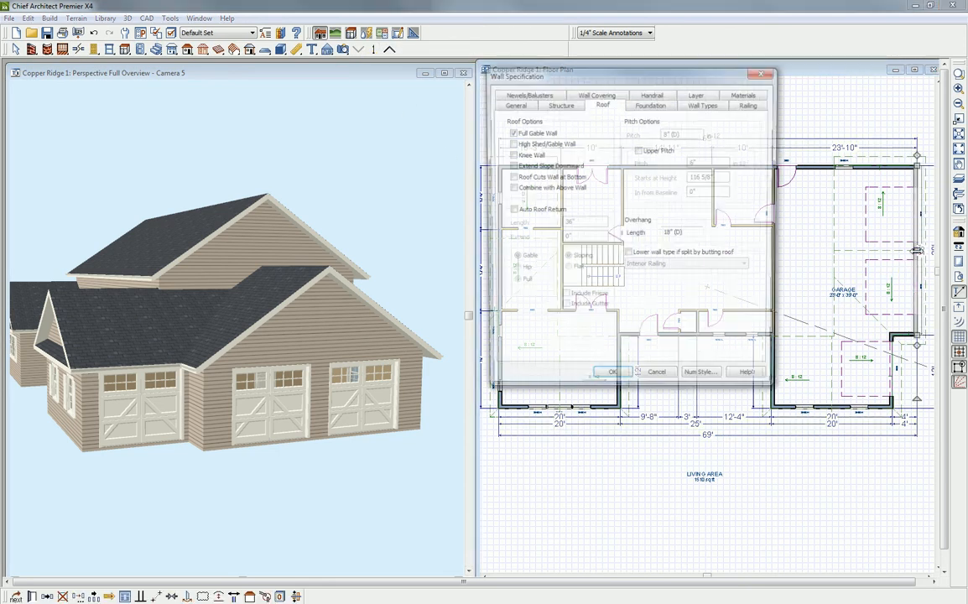
left_click(510, 211)
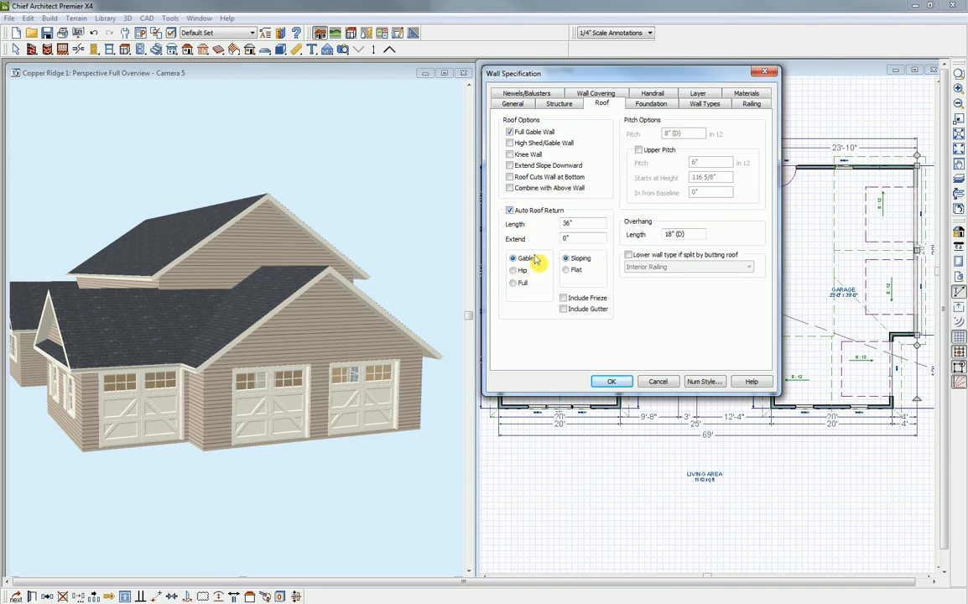
left_click(618, 383)
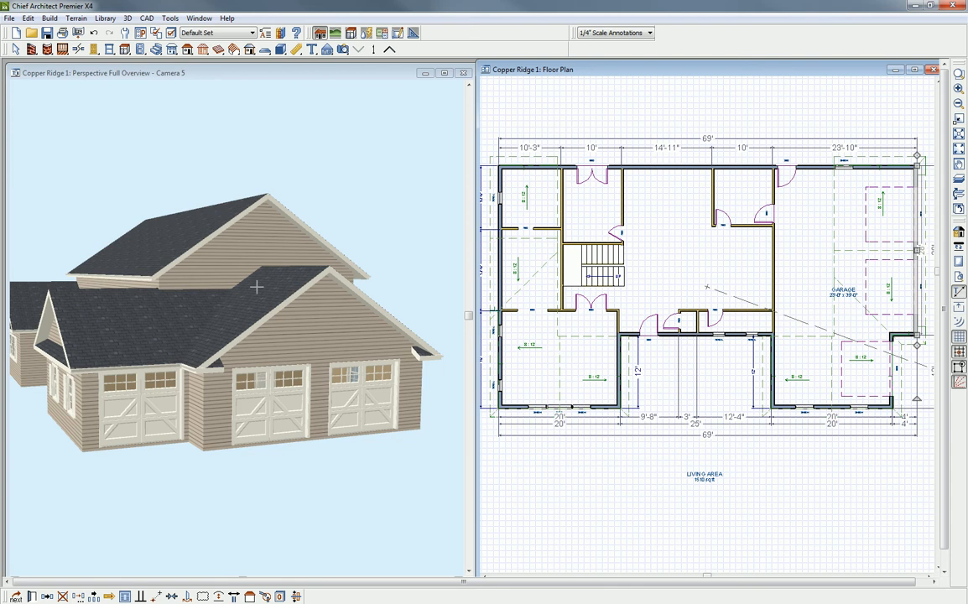
Step: Build a foundation derived from the 1st floor plan, using walls with footings, a 37 1/2" minimum stem wall height and a 4" slab
left_click(201, 78)
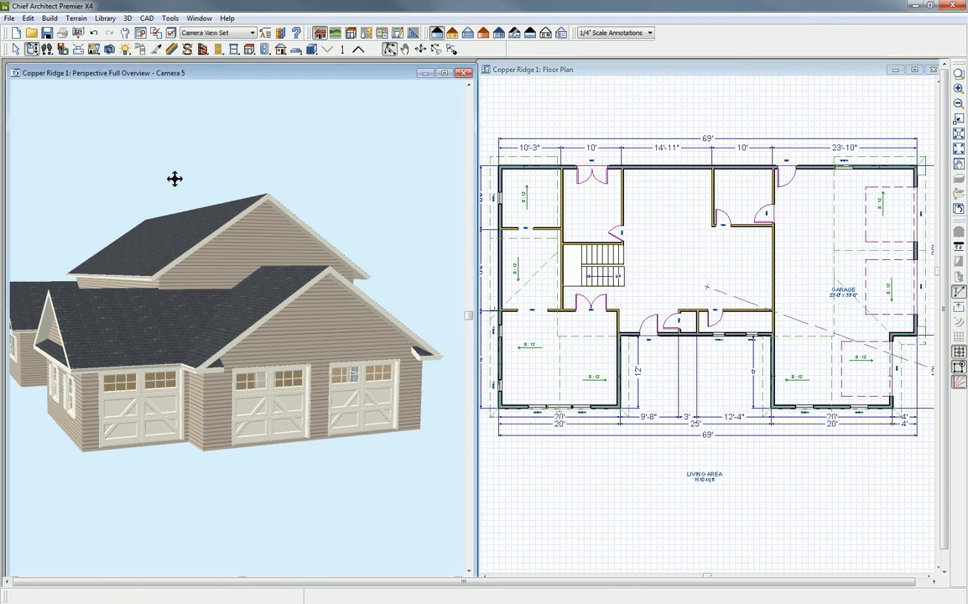
left_click_drag(139, 244, 290, 315)
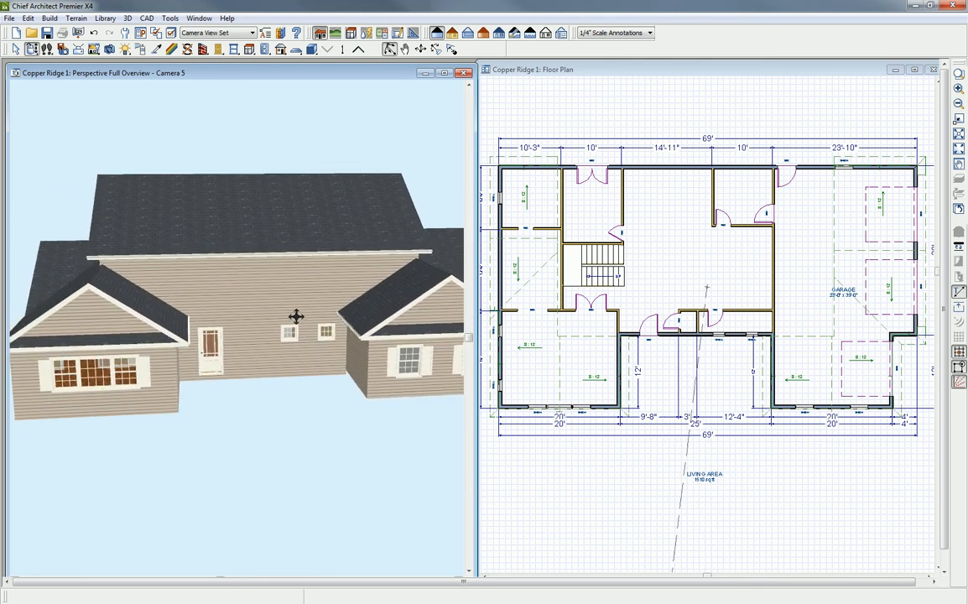
left_click(544, 371)
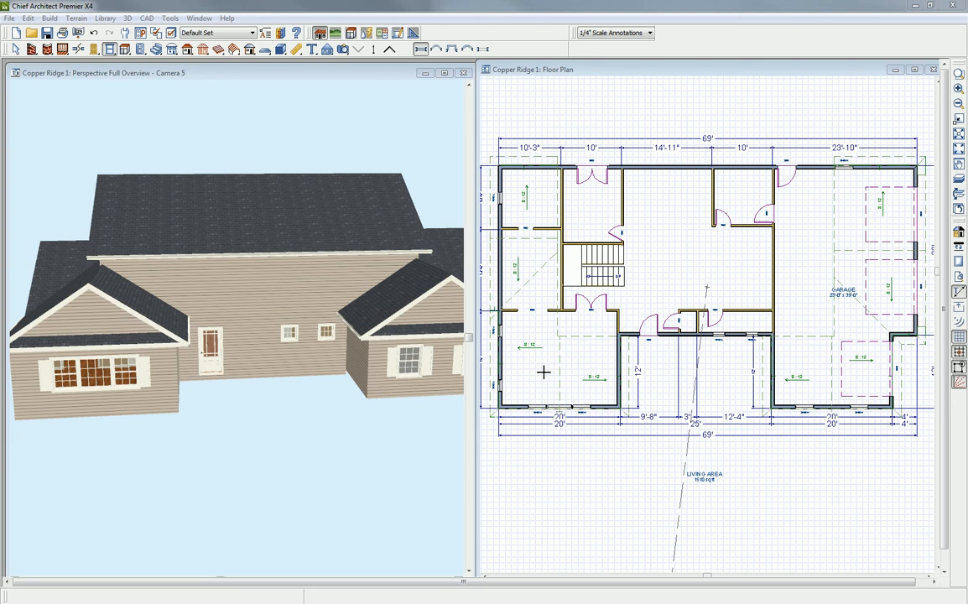
left_click(610, 74)
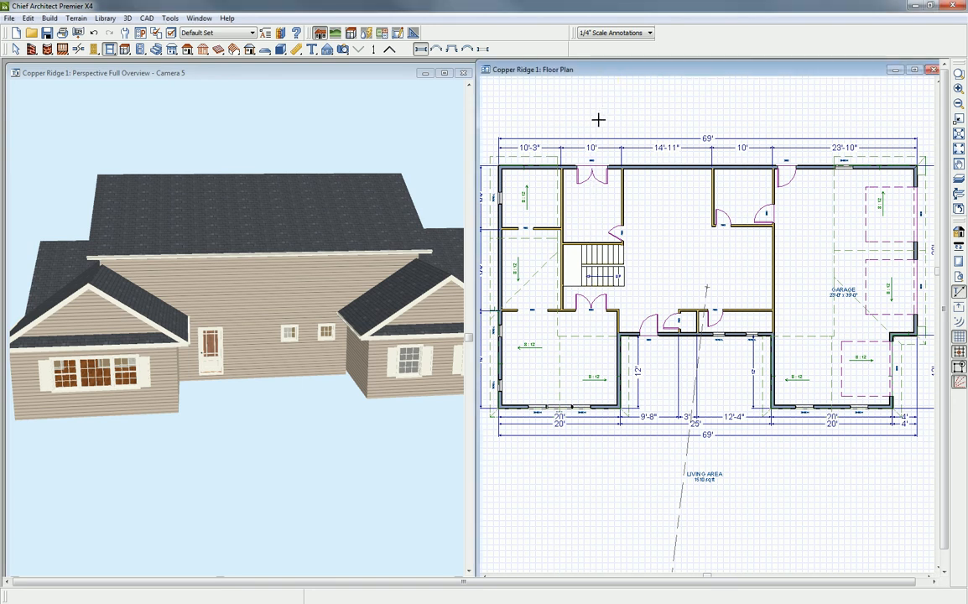
scroll(621, 222, "down", 1)
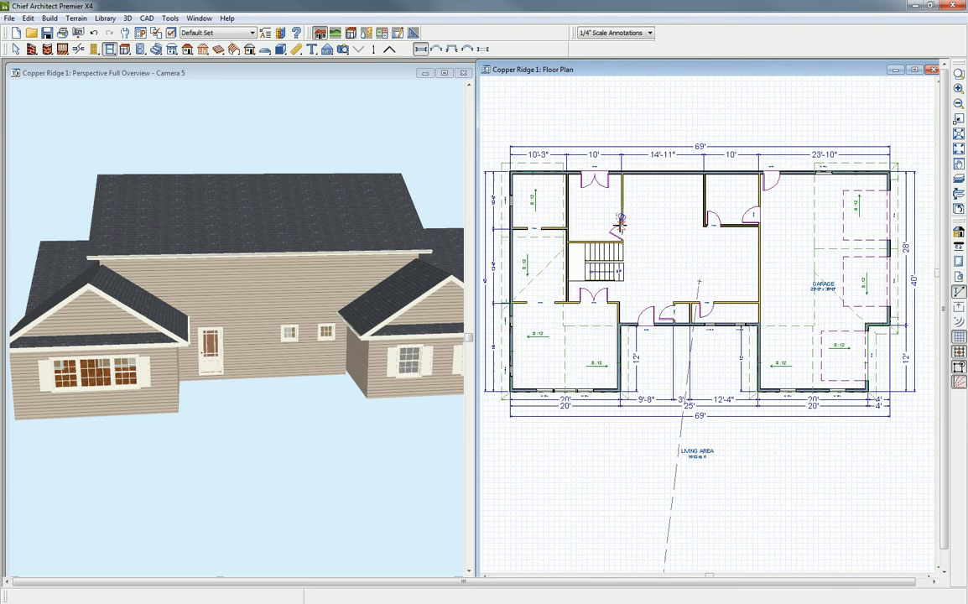
middle_click_drag(654, 274, 672, 270)
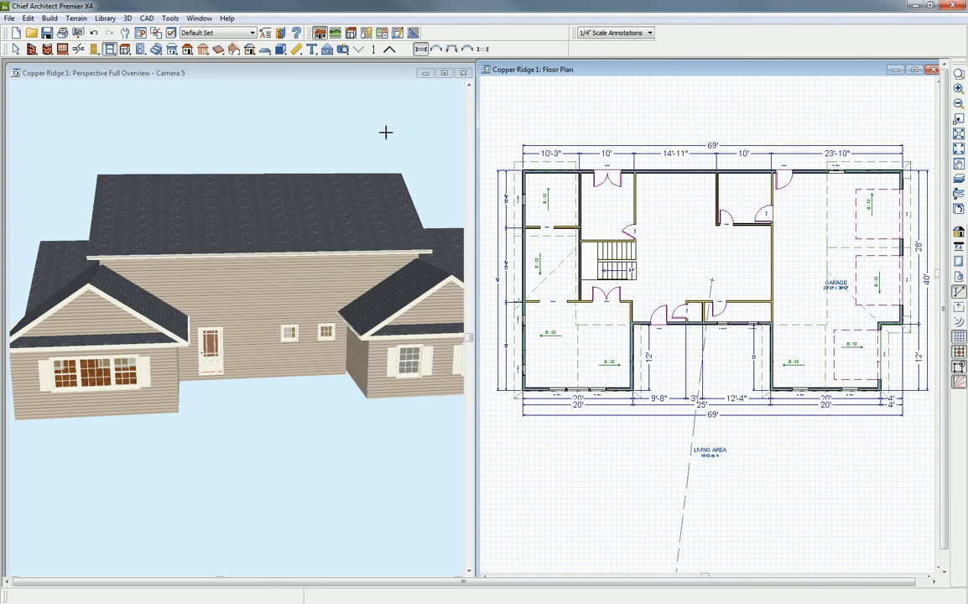
left_click(172, 49)
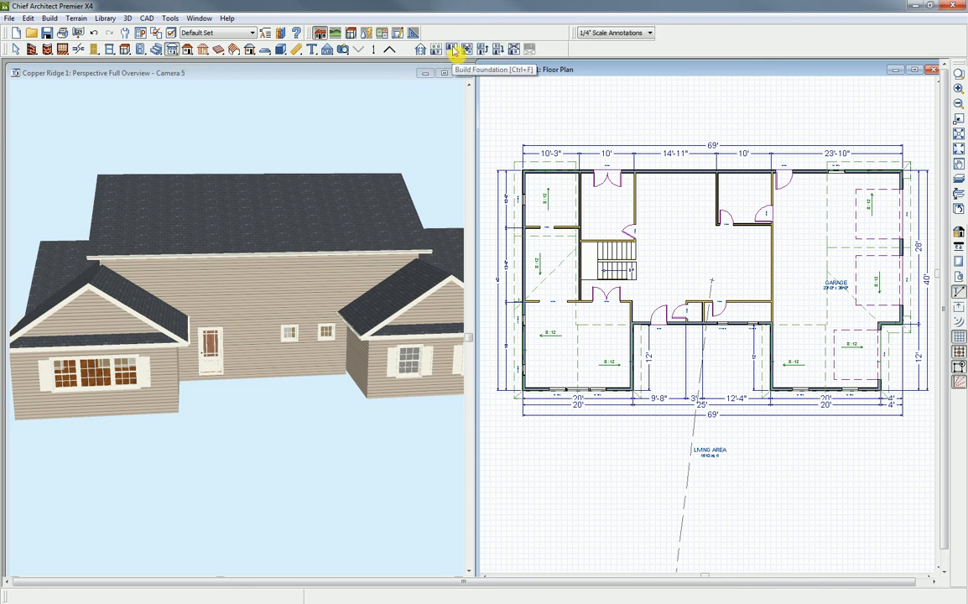
left_click(451, 50)
left_click_drag(531, 72, 506, 120)
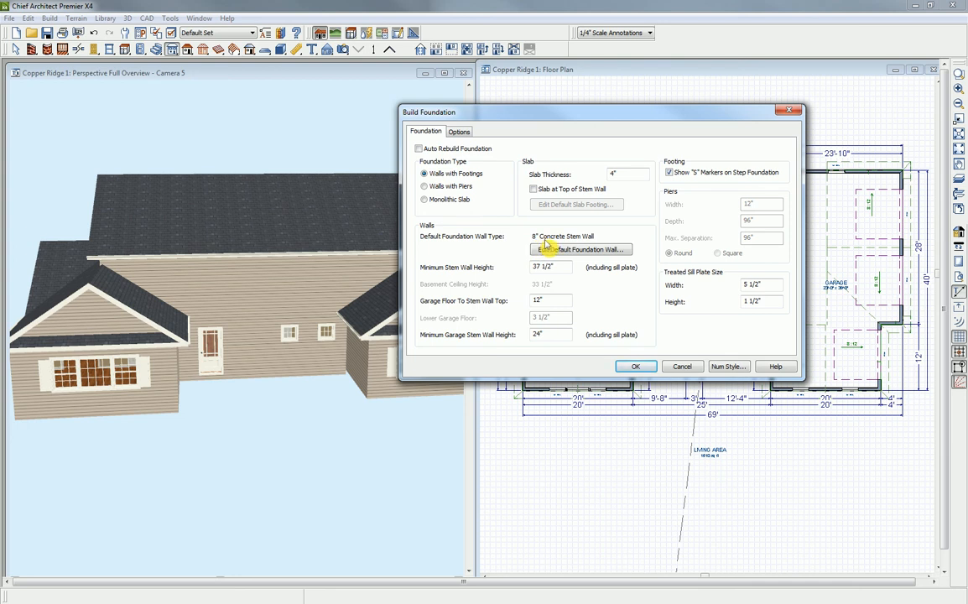
left_click_drag(554, 266, 533, 266)
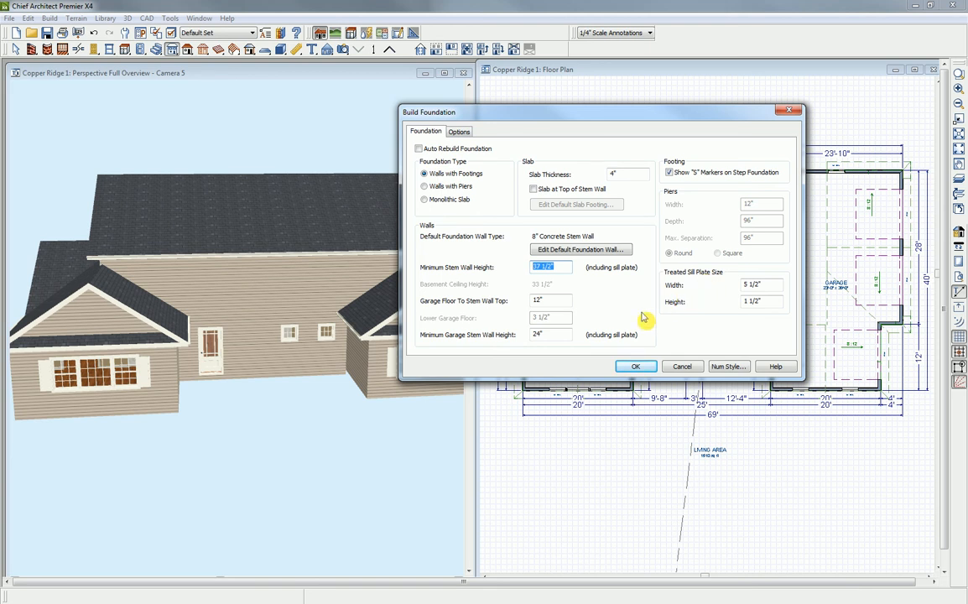
left_click(459, 133)
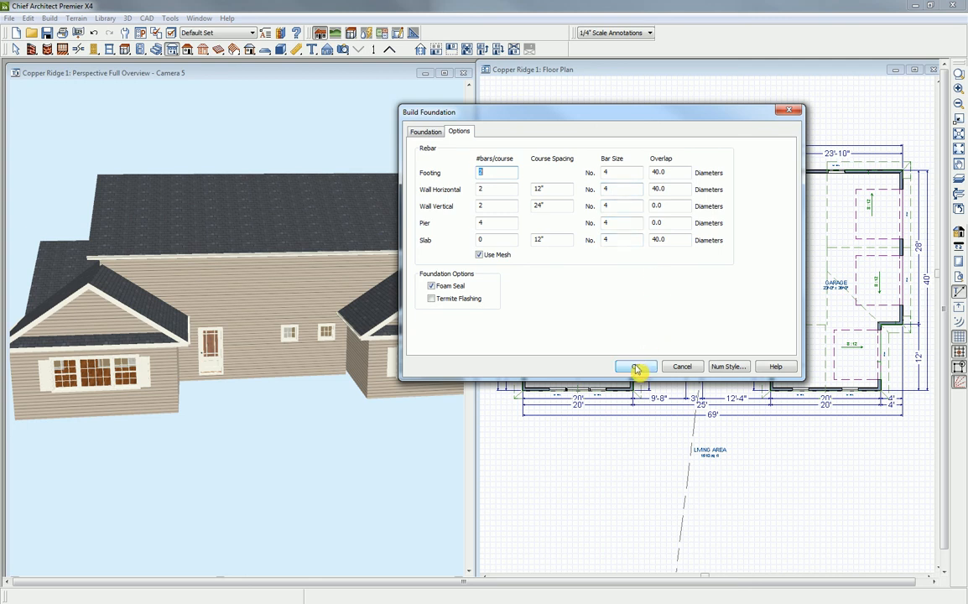
left_click(417, 131)
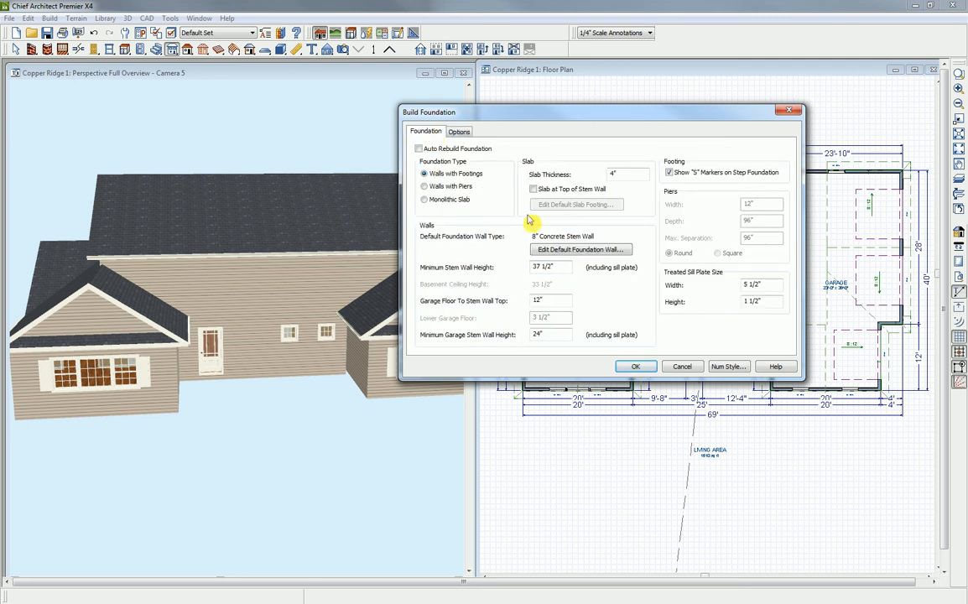
left_click(637, 367)
left_click_drag(634, 334, 547, 264)
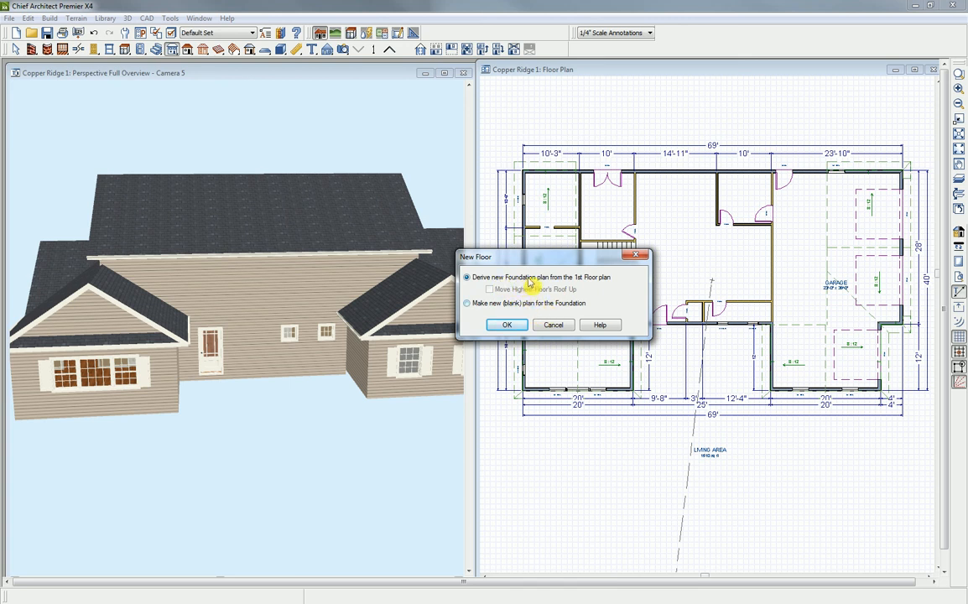
left_click(509, 326)
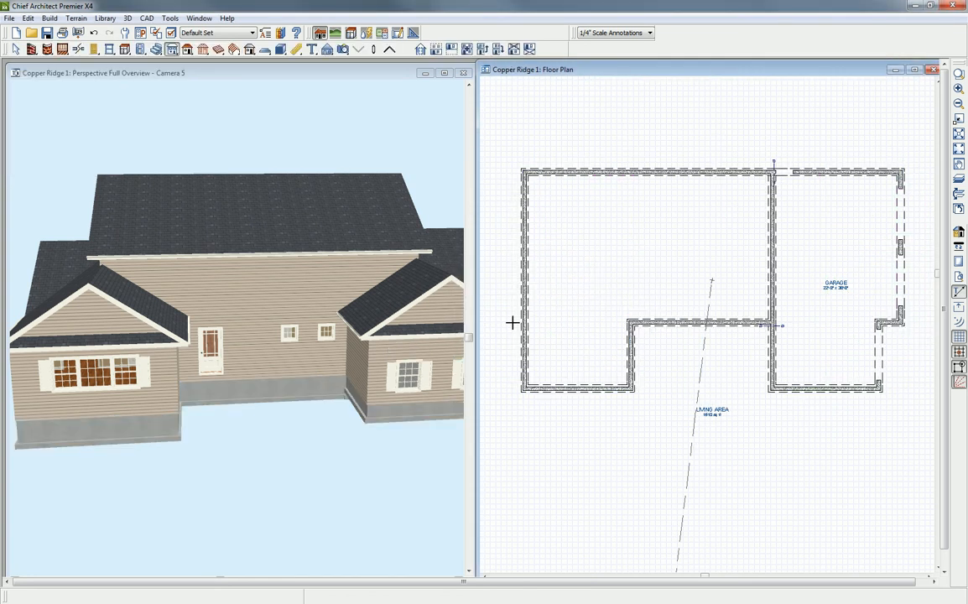
Step: Examine the foundation from the front in the full overview and alone in a temporary perspective floor overview
left_click(327, 78)
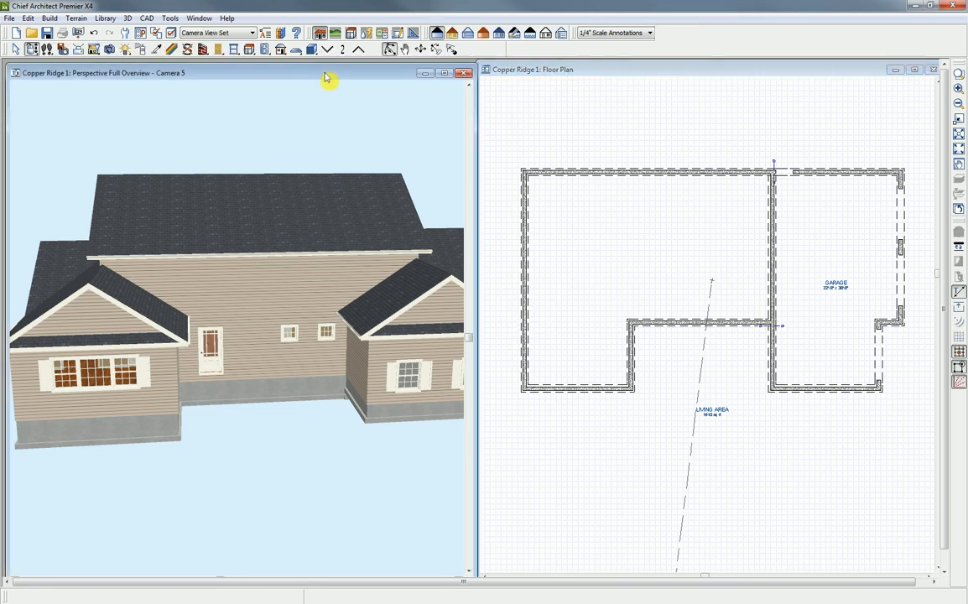
left_click_drag(287, 352, 352, 360)
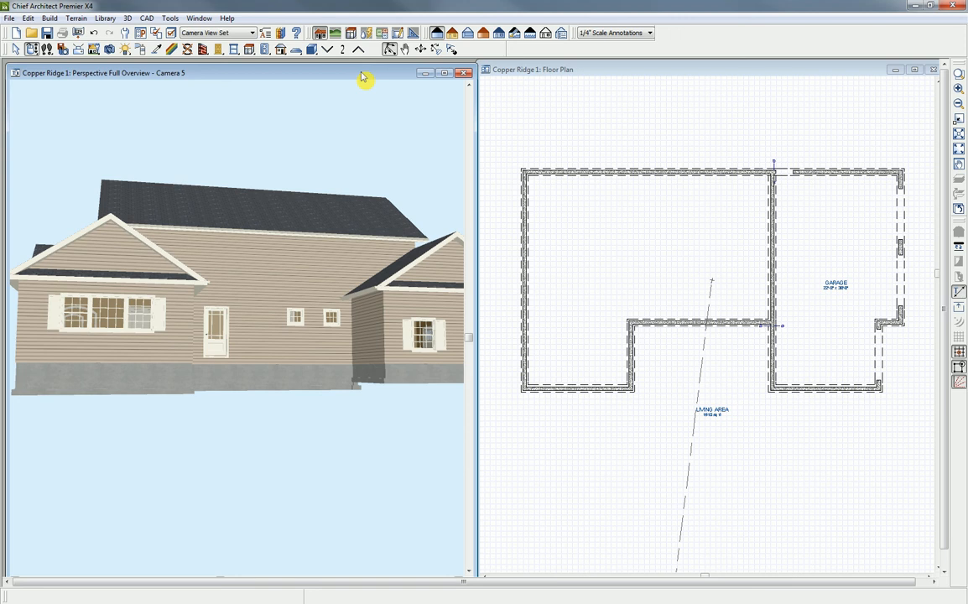
left_click(497, 72)
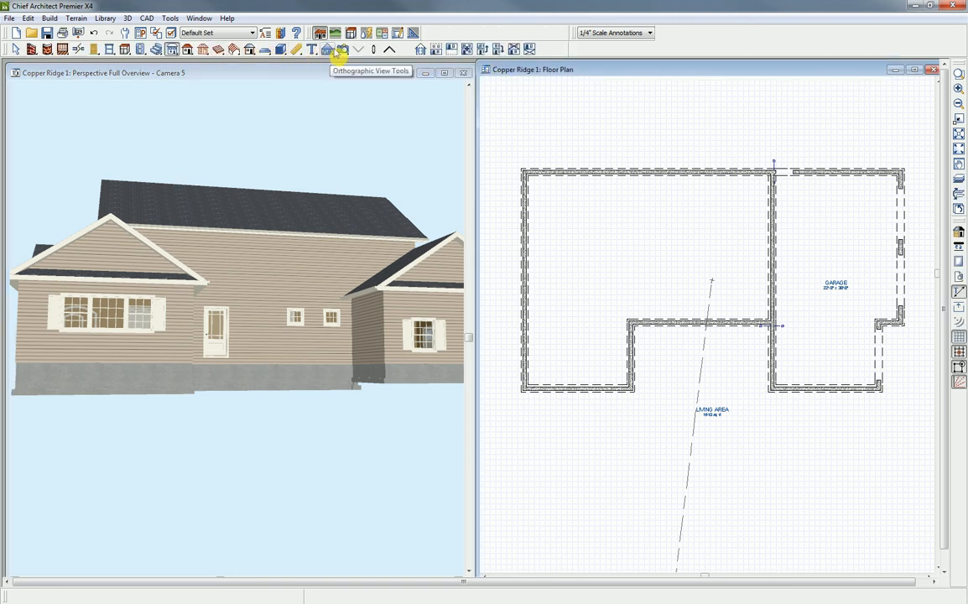
left_click(343, 49)
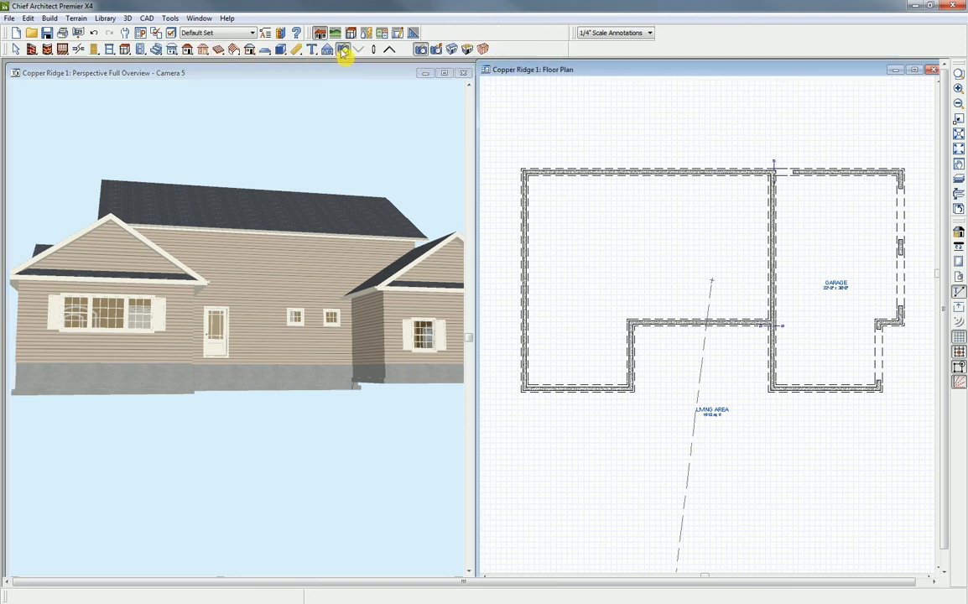
left_click(467, 50)
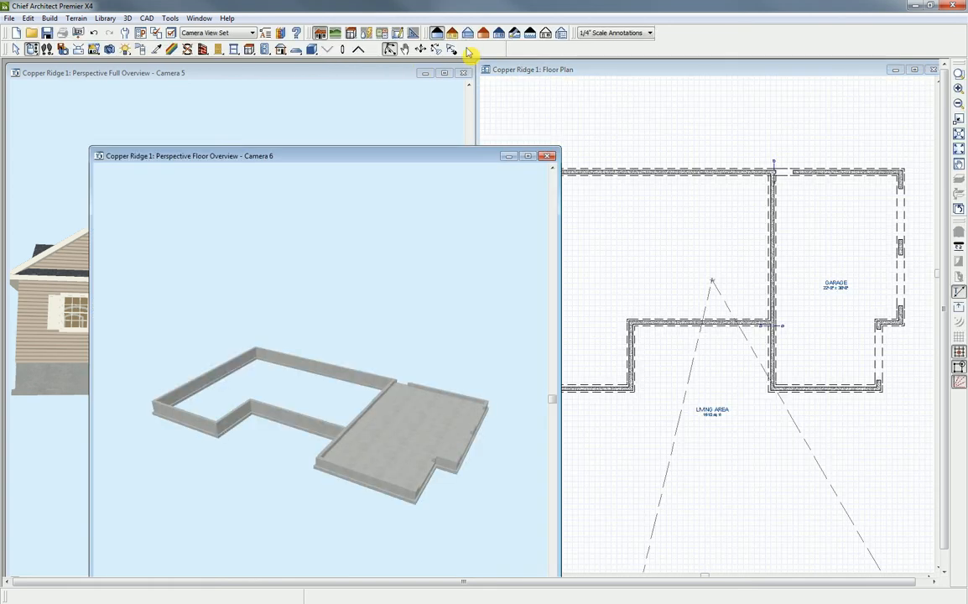
left_click_drag(400, 459, 453, 439)
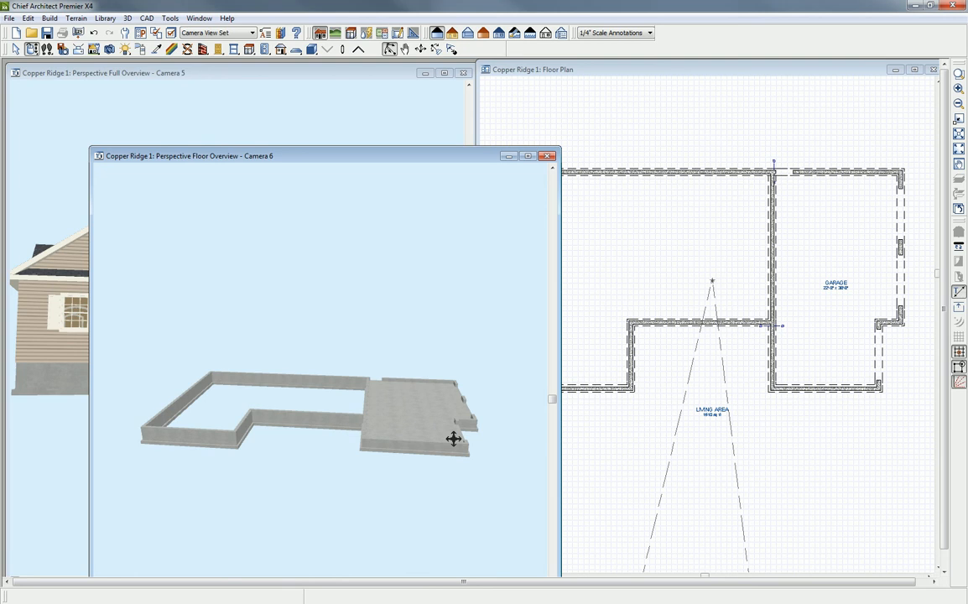
left_click(548, 156)
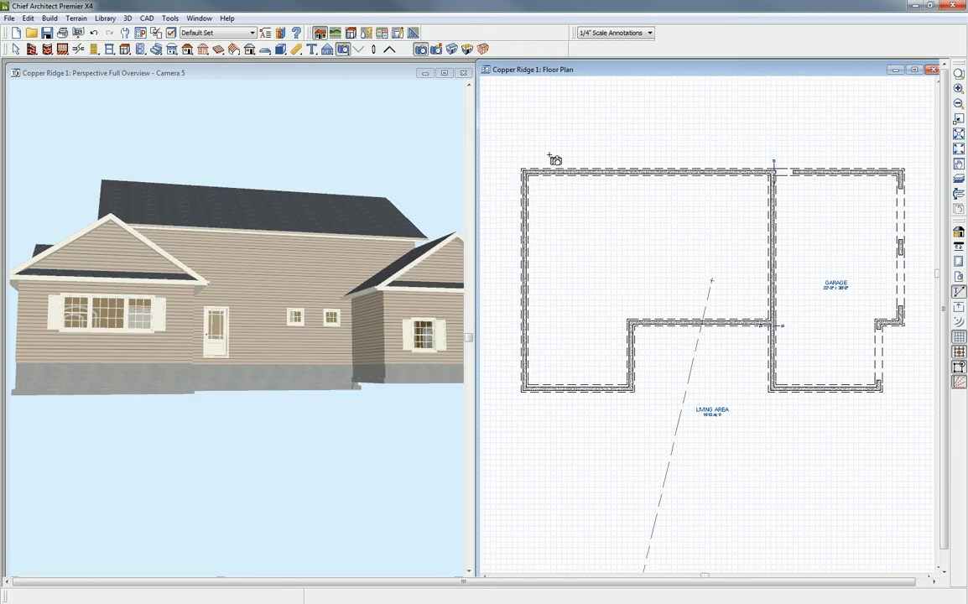